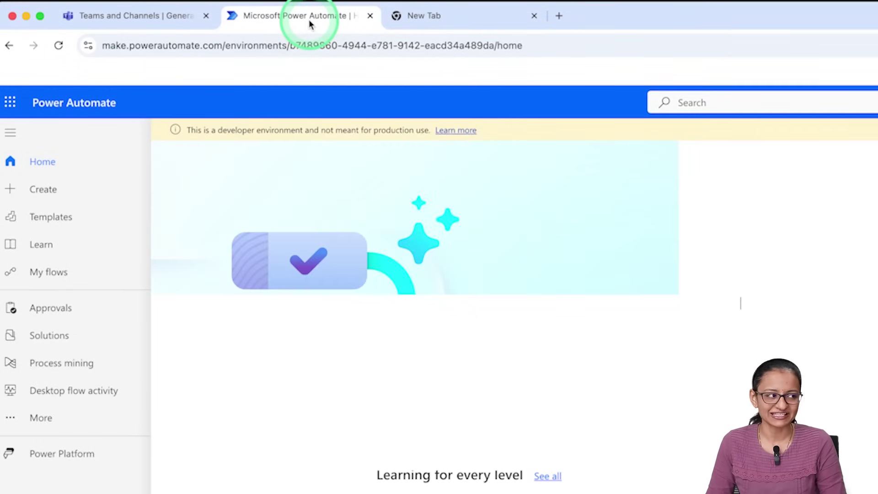
# Step: Open the Create page from the left navigation pane to start a new flow
pyautogui.click(45, 191)
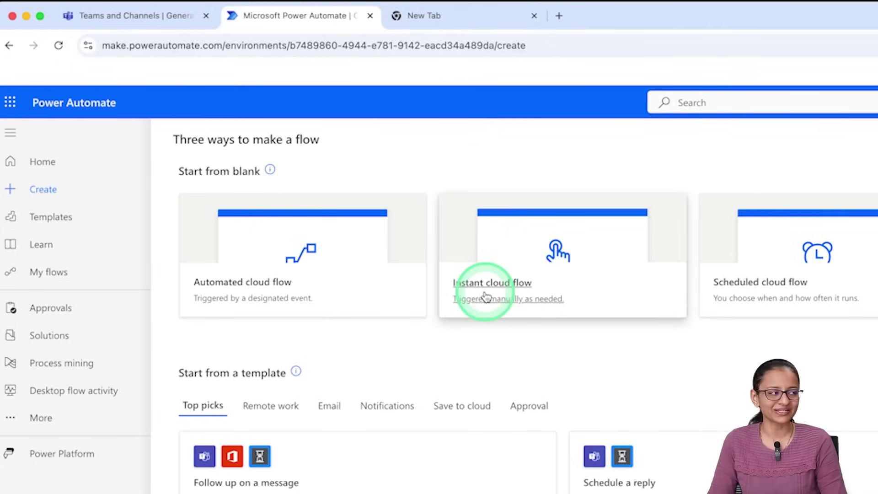
# Step: Create an instant cloud flow that uses the 'Manually trigger a flow' trigger
pyautogui.click(486, 284)
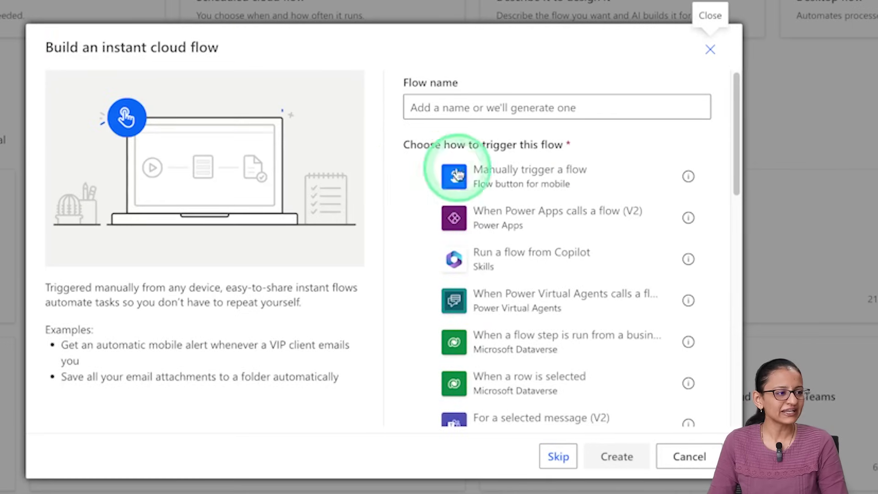
pyautogui.click(507, 183)
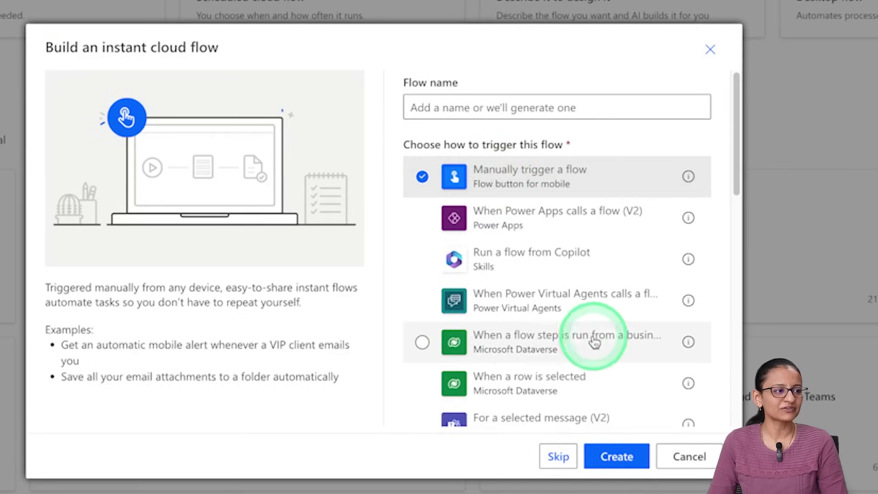
pyautogui.click(617, 457)
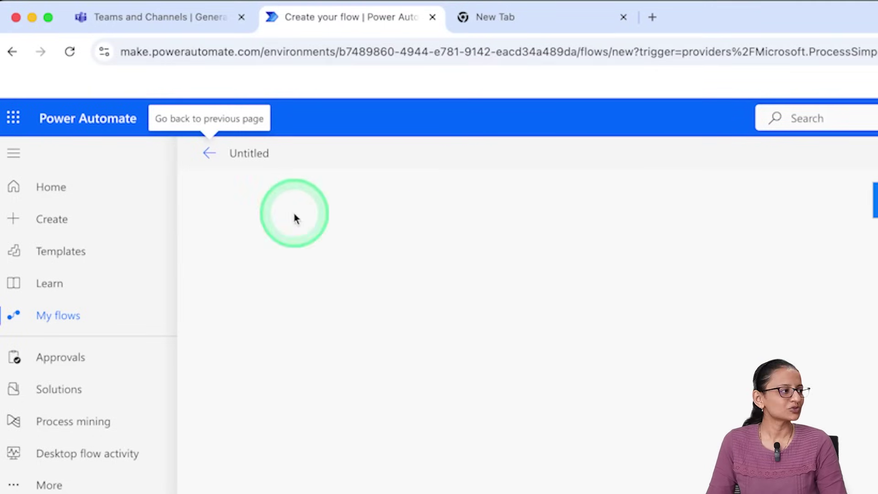
# Step: Rename the untitled flow to 'Test Flow' and expand its manual trigger card
pyautogui.click(254, 151)
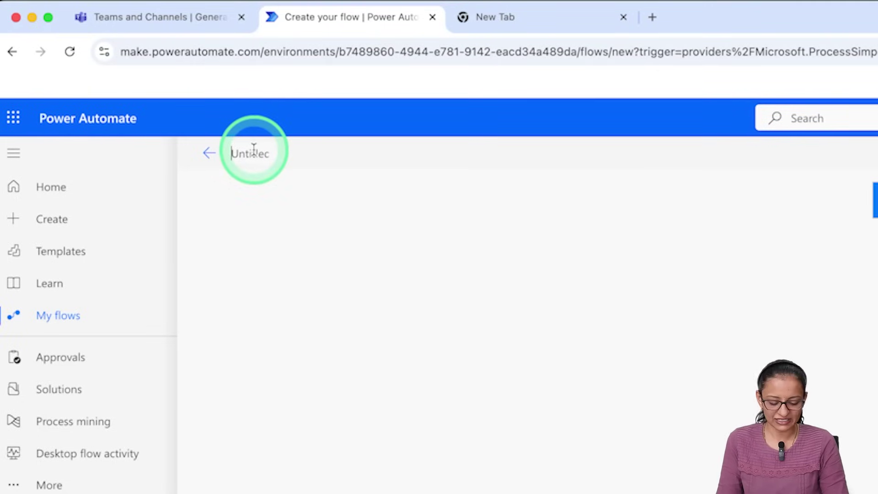
pyautogui.write('Test Fl')
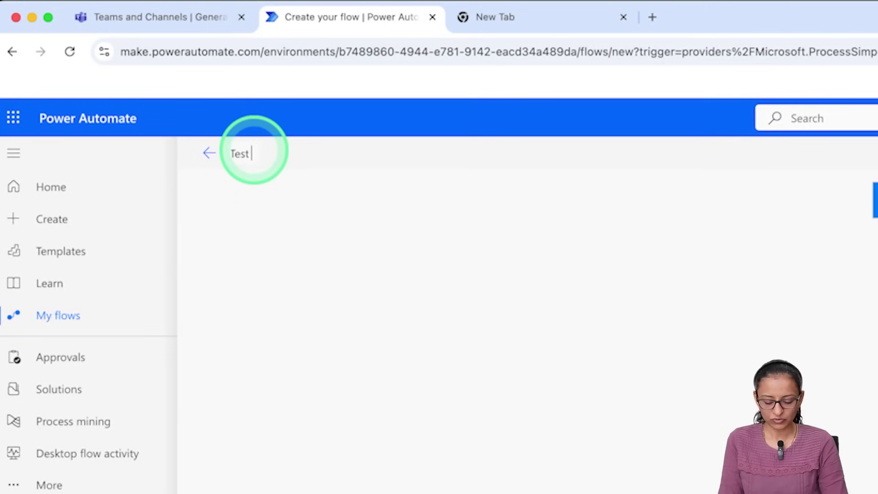
pyautogui.write('ow')
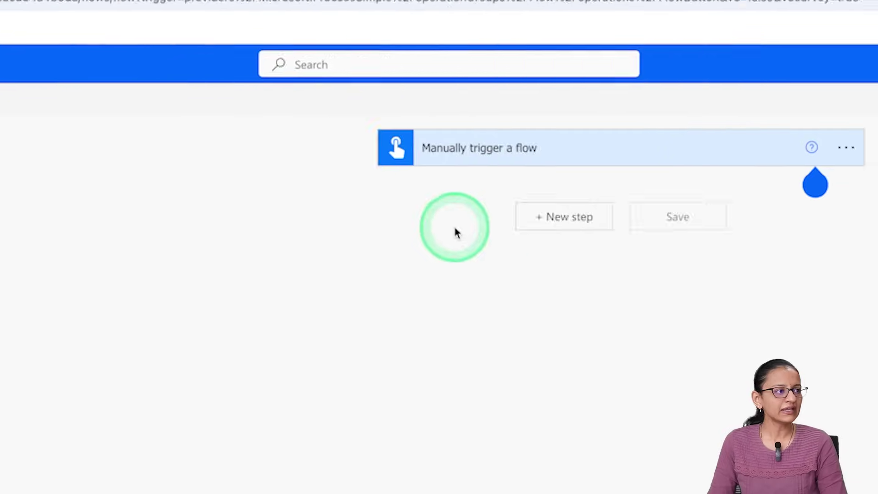
pyautogui.click(358, 140)
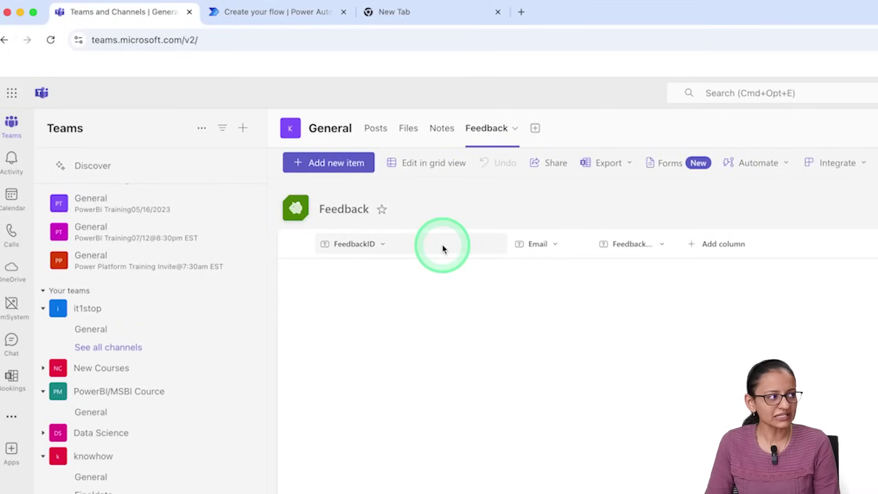
# Step: Review the Teams Feedback list's FeedbackID, Email and Feedback Data columns, then return to the editor
pyautogui.click(329, 13)
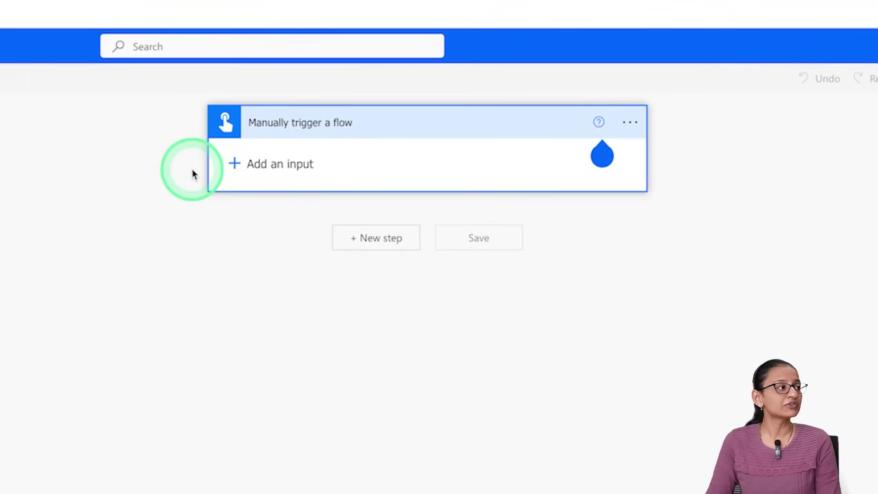
pyautogui.click(37, 6)
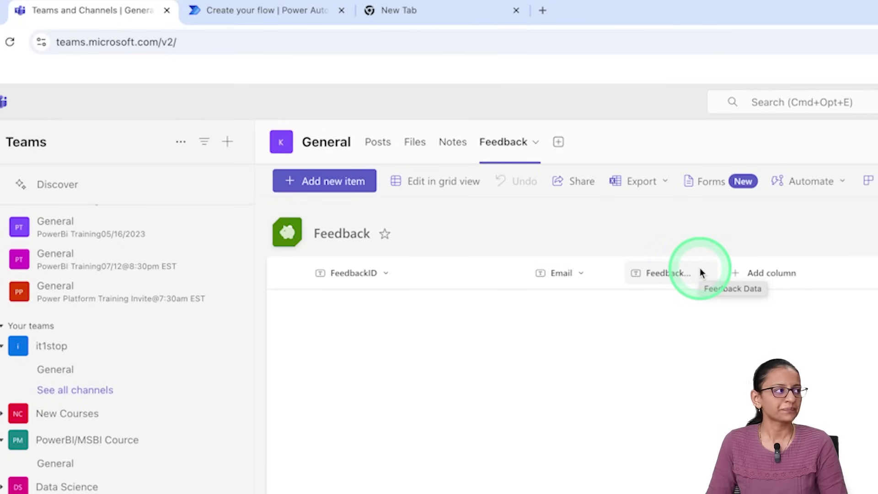
pyautogui.click(254, 11)
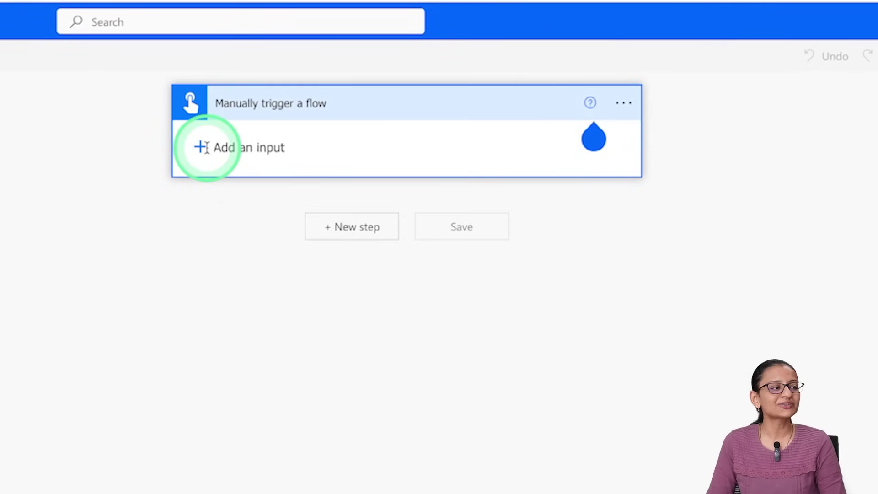
# Step: Add a text input named var_email to the manual trigger
pyautogui.click(201, 148)
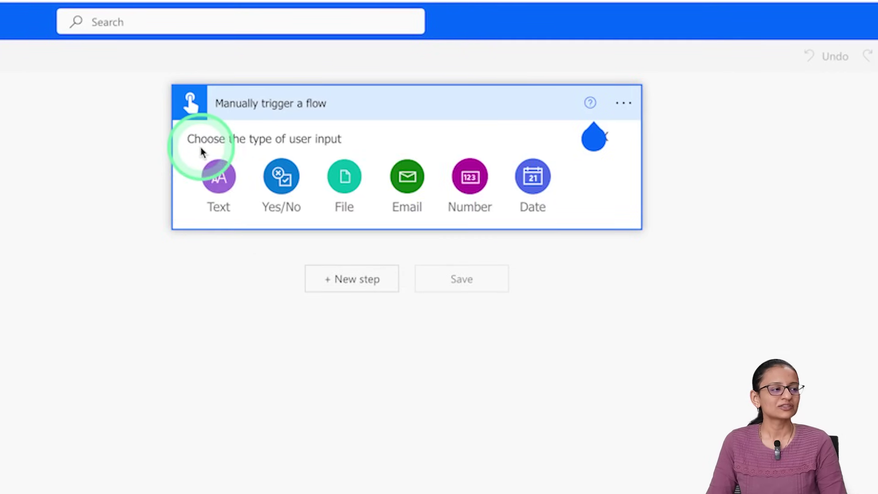
pyautogui.click(215, 188)
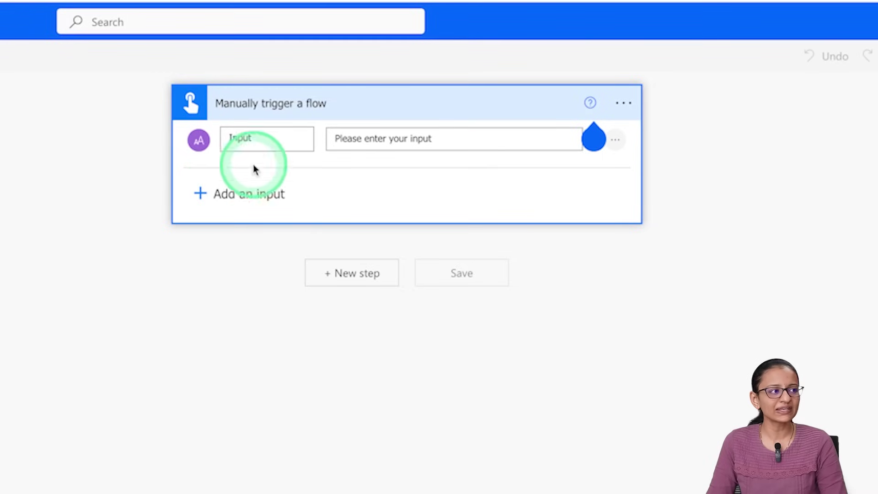
pyautogui.click(302, 136)
pyautogui.press('BackSpace')
pyautogui.press('BackSpace')
pyautogui.press('BackSpace')
pyautogui.press('BackSpace')
pyautogui.press('BackSpace')
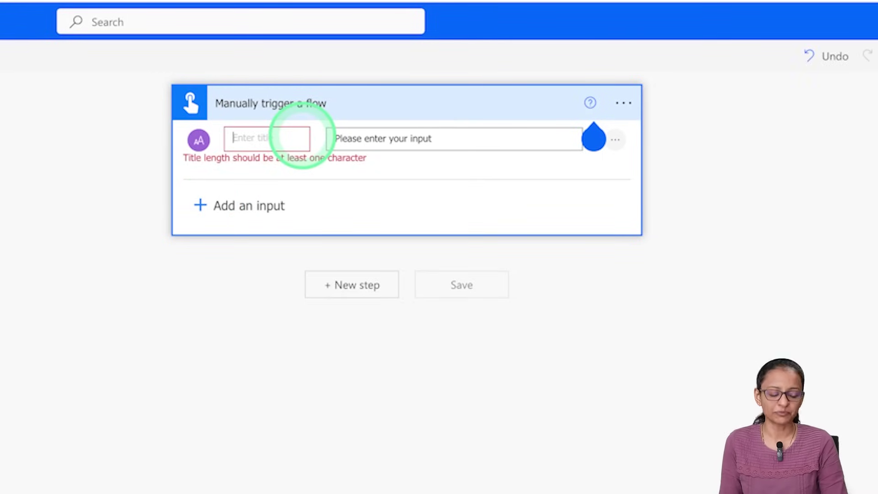
pyautogui.write('var')
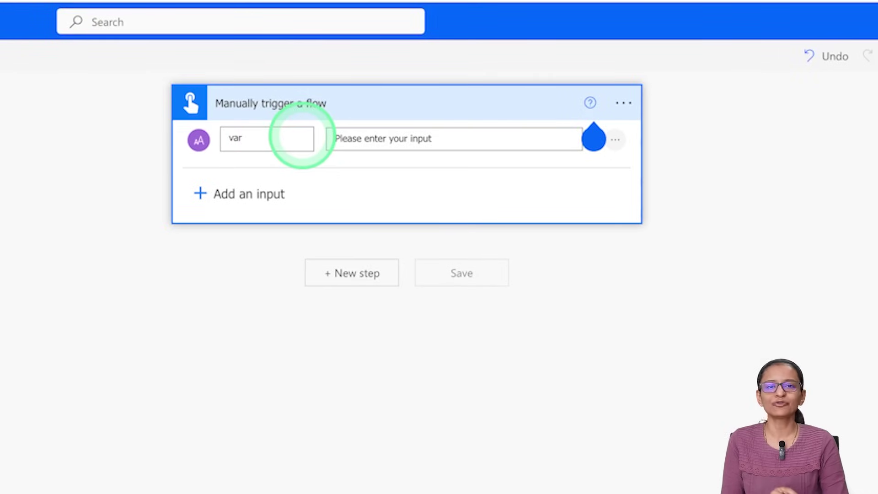
pyautogui.write('_')
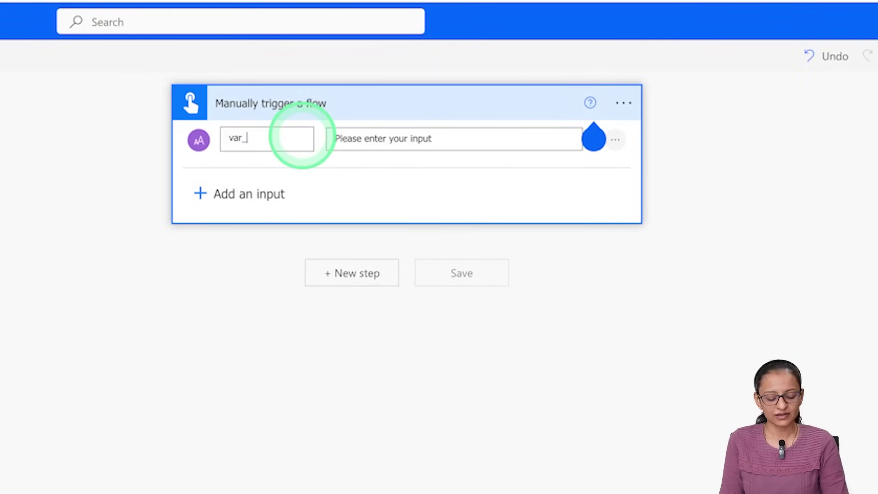
pyautogui.write('email')
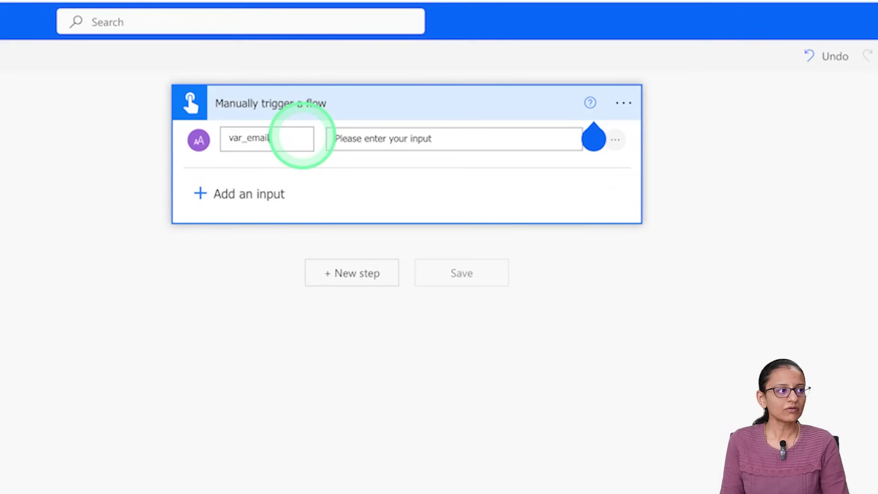
# Step: Add a second text input named var_feedback
pyautogui.click(199, 194)
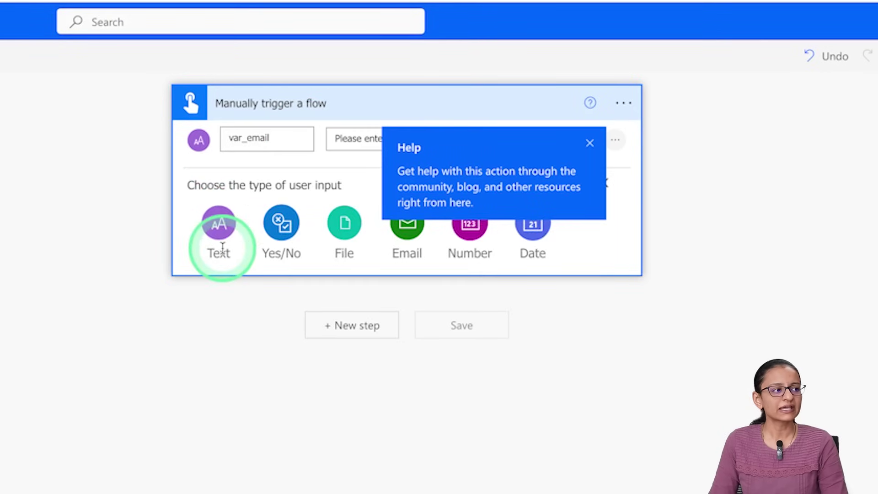
pyautogui.click(224, 235)
pyautogui.click(267, 203)
pyautogui.press('BackSpace')
pyautogui.press('BackSpace')
pyautogui.press('BackSpace')
pyautogui.press('BackSpace')
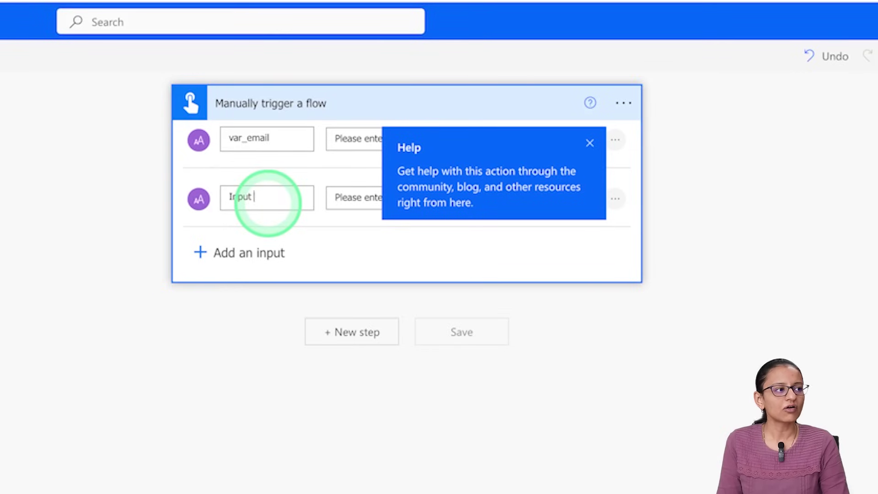
pyautogui.press('BackSpace')
pyautogui.press('BackSpace')
pyautogui.press('BackSpace')
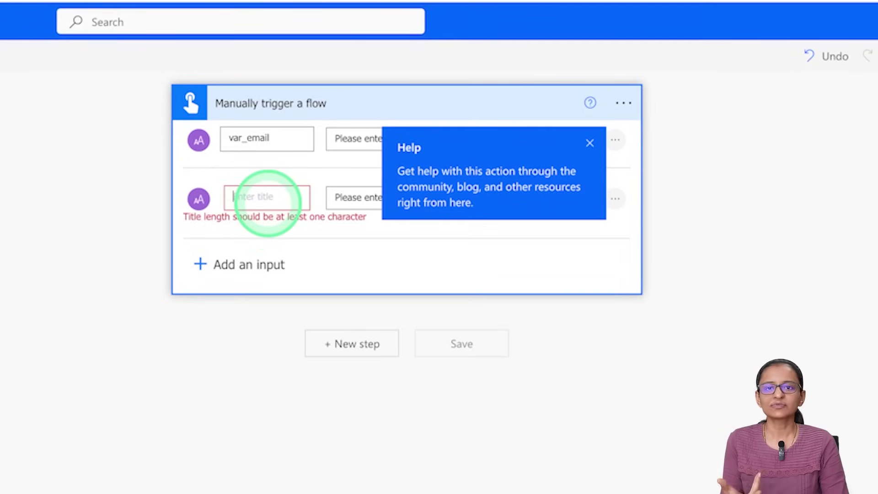
pyautogui.write('var_')
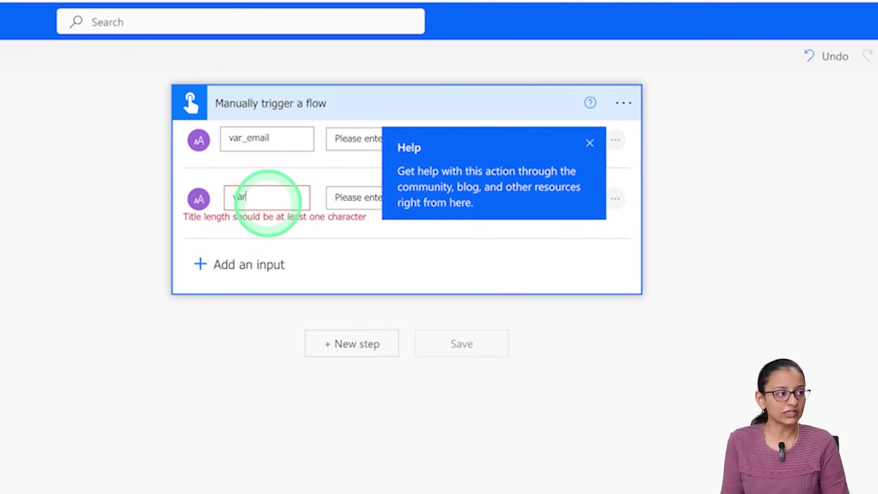
pyautogui.write('feedback')
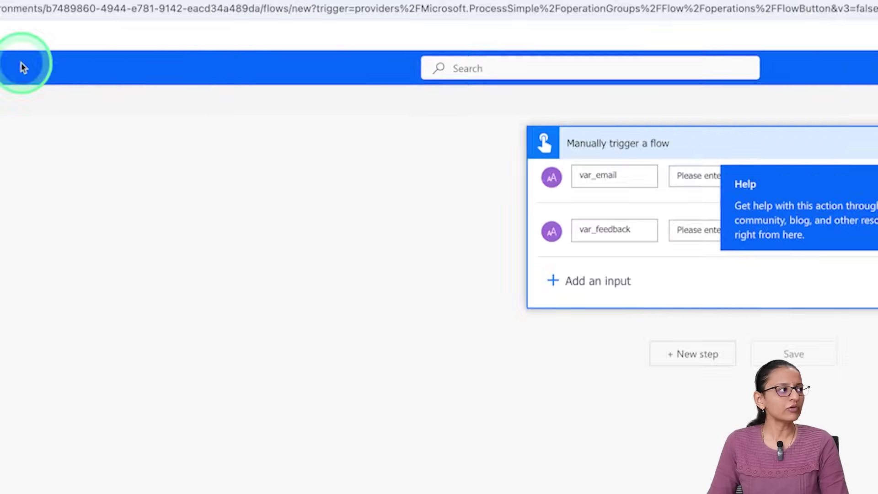
pyautogui.click(153, 11)
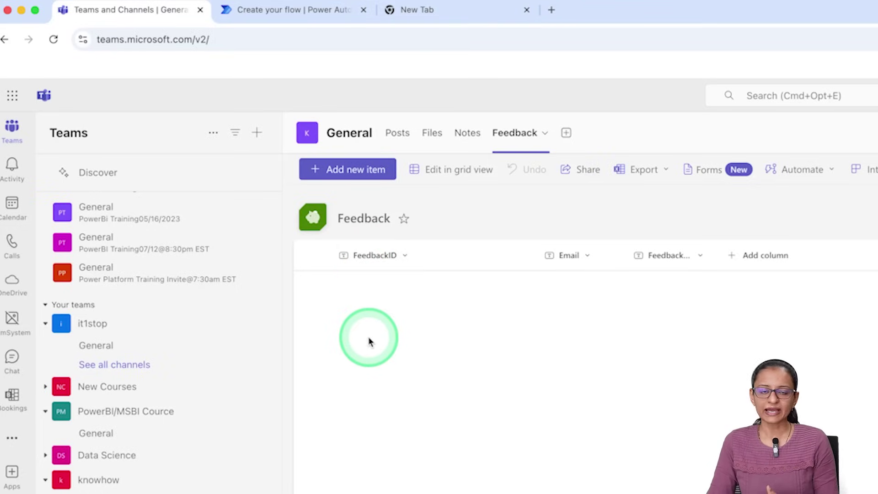
pyautogui.click(308, 25)
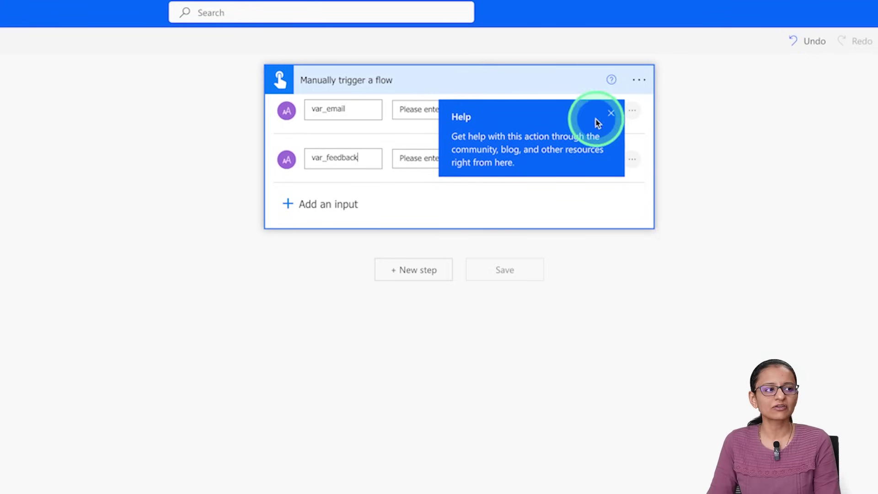
# Step: Add a step after the trigger, choose the SharePoint connector, and filter actions for 'create item'
pyautogui.click(611, 113)
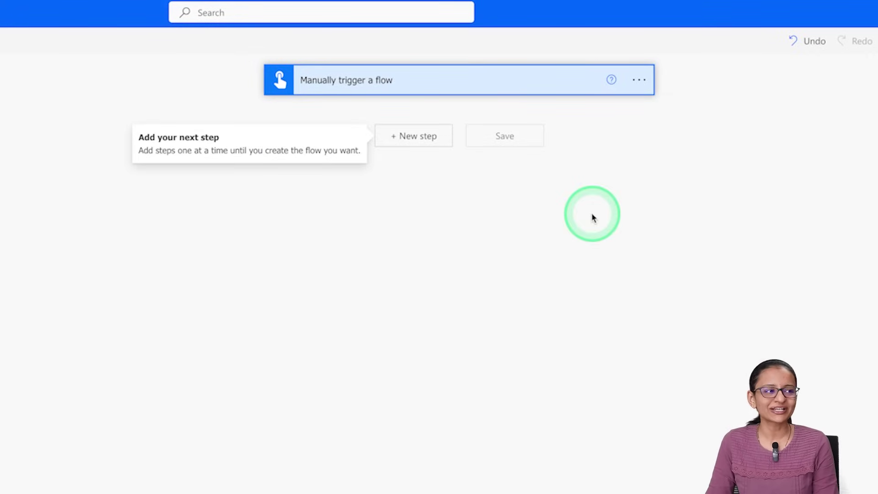
pyautogui.click(420, 145)
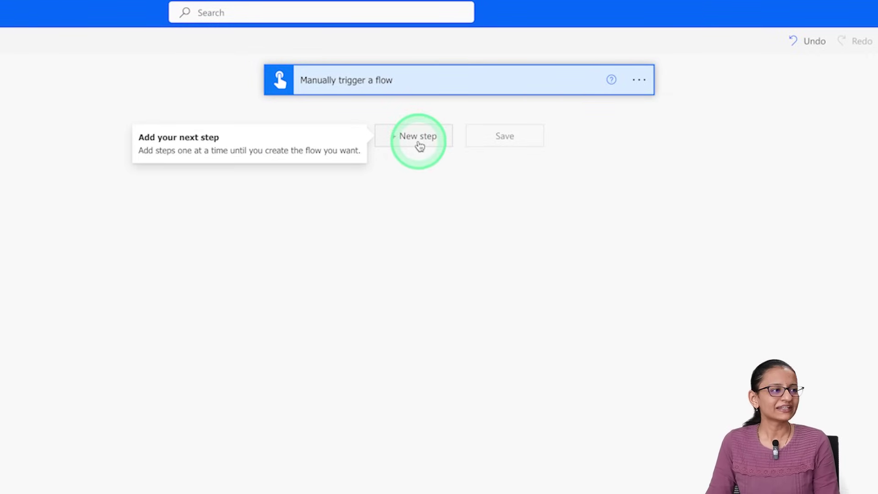
pyautogui.write('sharepoint')
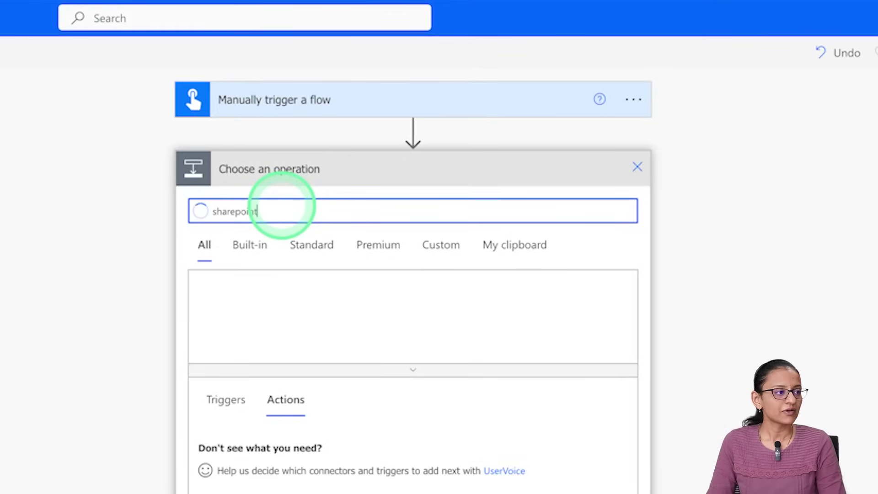
pyautogui.click(224, 300)
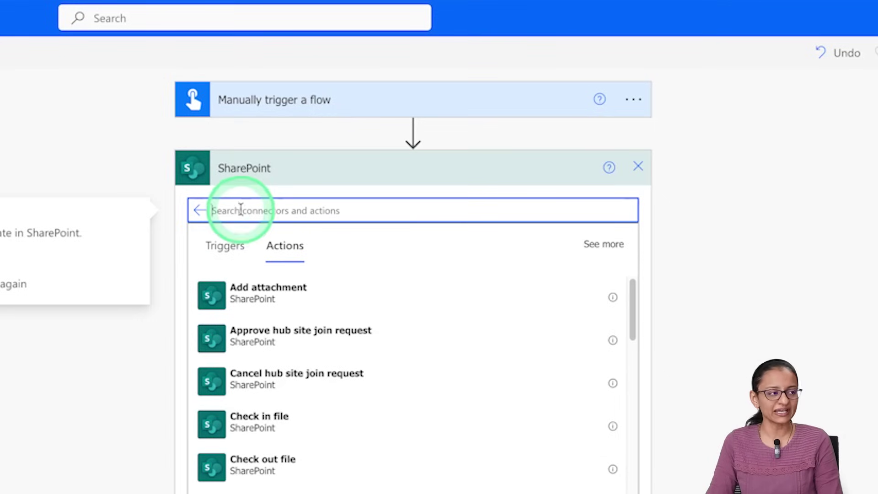
pyautogui.write('cr')
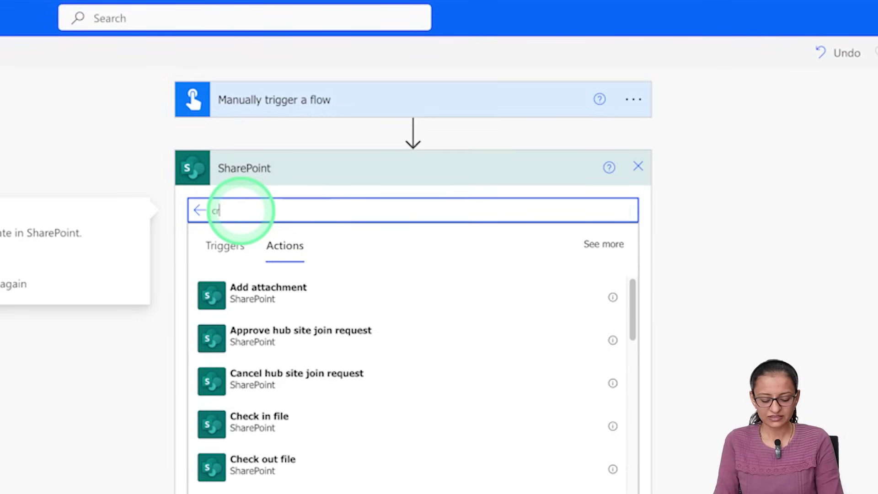
pyautogui.write('eate item')
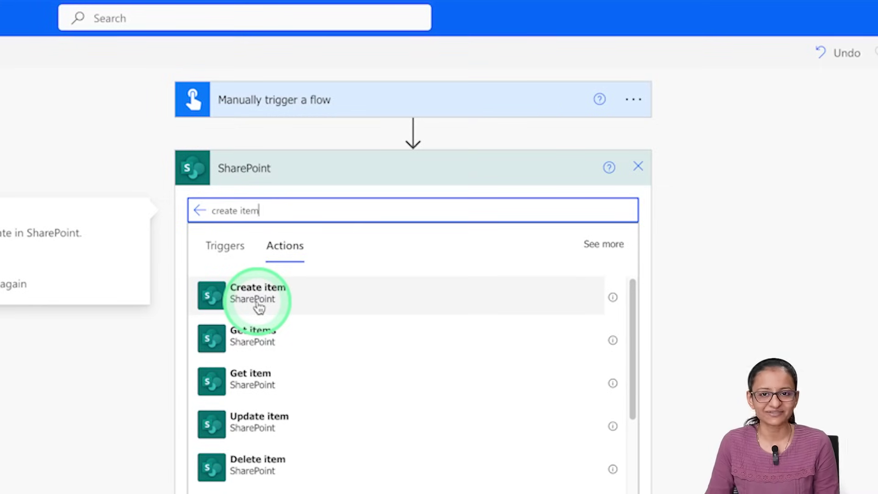
# Step: Add a Create item action targeting the KnowHow (Personal) site and its Feedback list
pyautogui.click(263, 305)
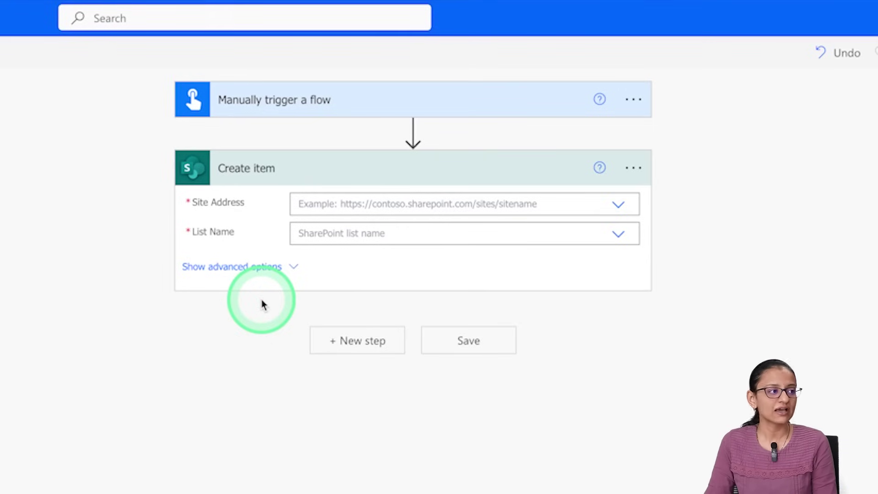
pyautogui.click(617, 207)
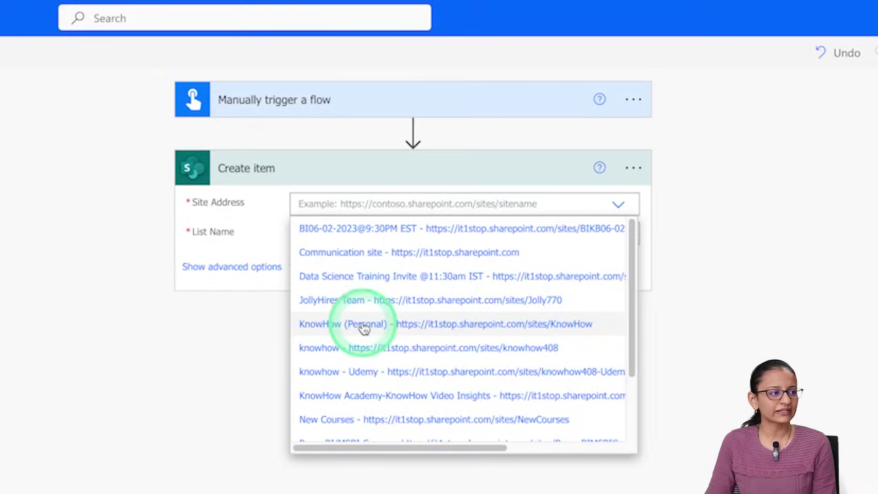
pyautogui.click(364, 325)
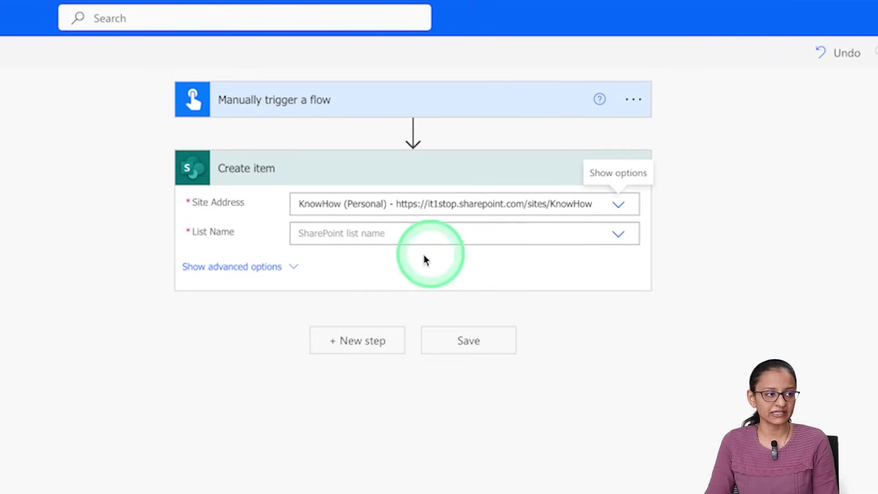
pyautogui.click(621, 240)
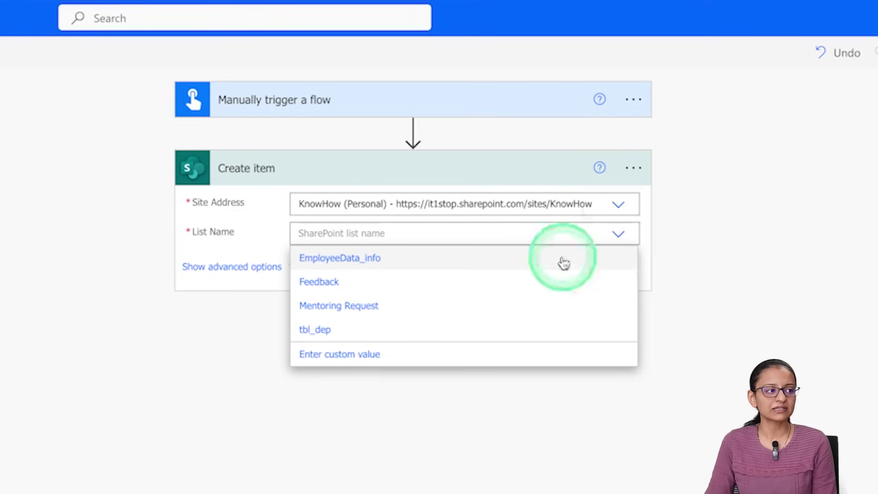
pyautogui.click(362, 284)
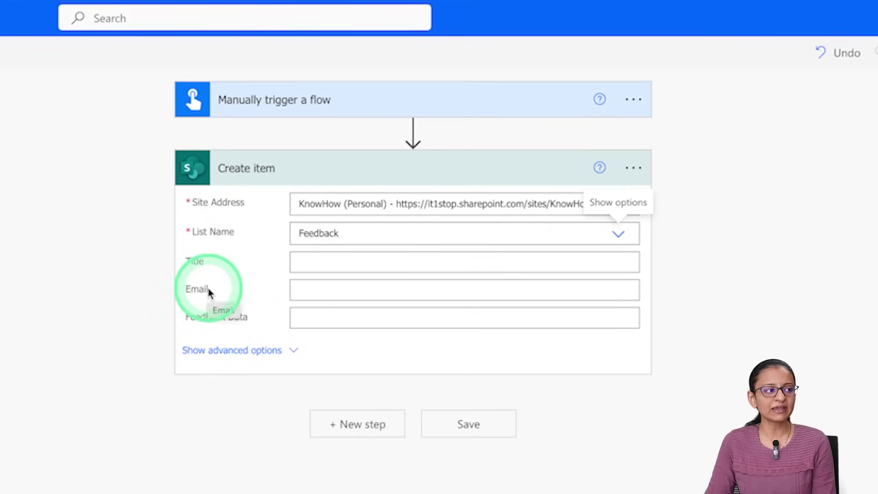
# Step: Map Timestamp to Title, var_email to Email, var_feedback to Feedback Data, and save the flow
pyautogui.click(328, 264)
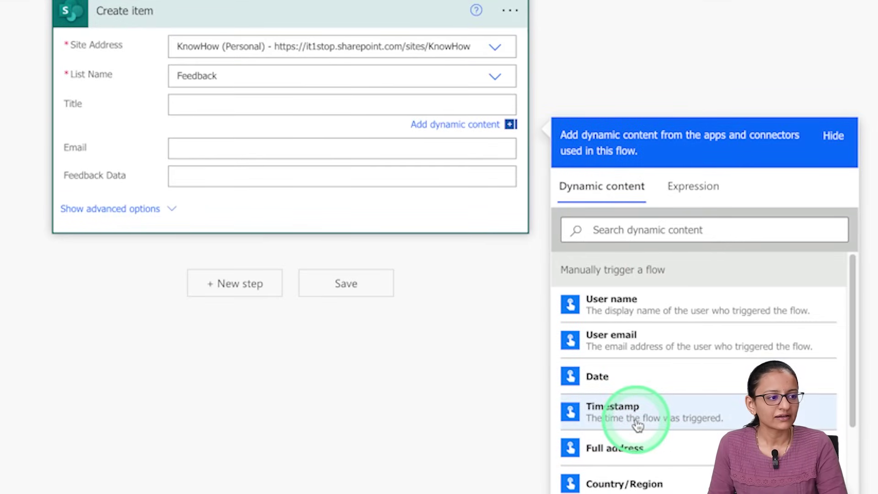
pyautogui.click(637, 426)
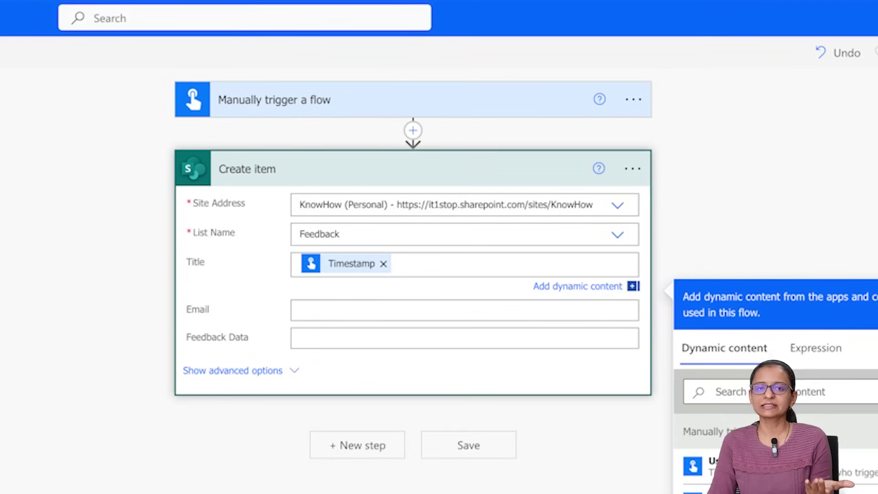
pyautogui.click(482, 478)
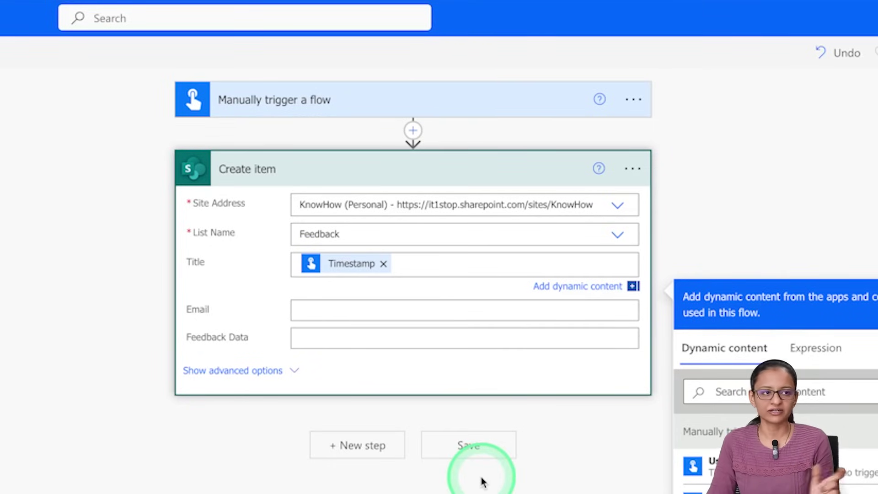
pyautogui.click(368, 320)
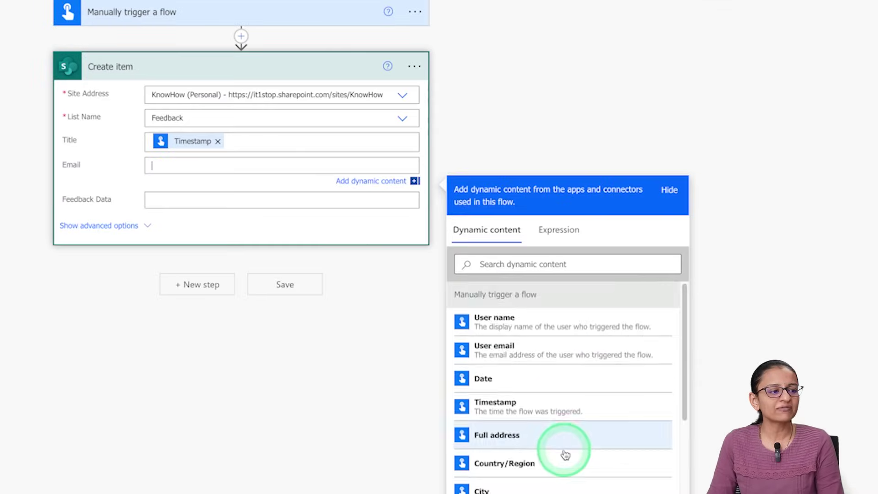
pyautogui.scroll(-3, 563, 453)
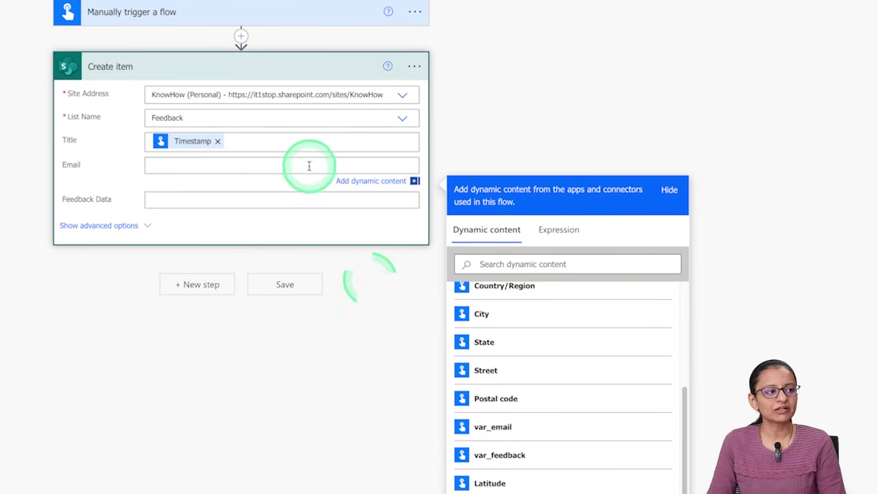
pyautogui.click(490, 433)
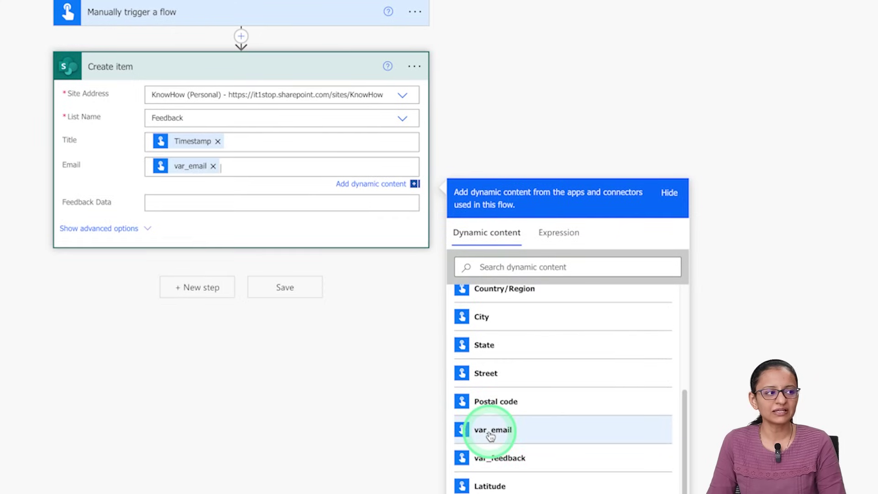
pyautogui.click(188, 201)
pyautogui.scroll(-3, 511, 463)
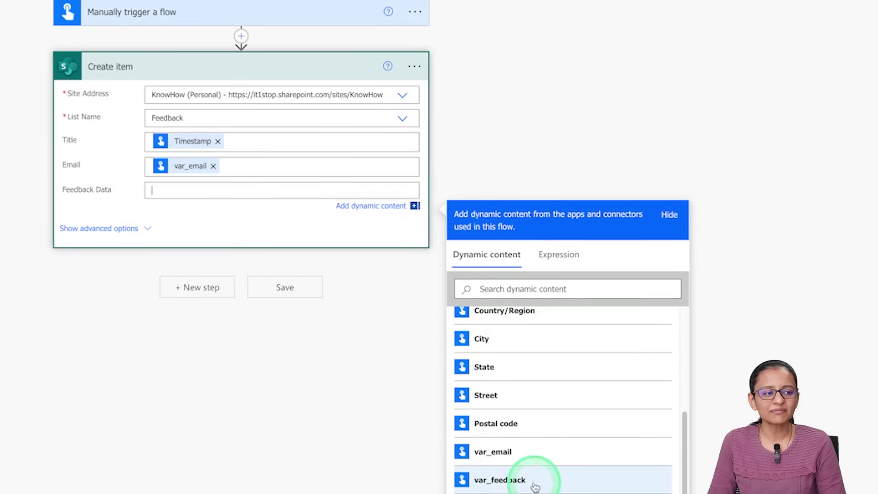
pyautogui.click(517, 484)
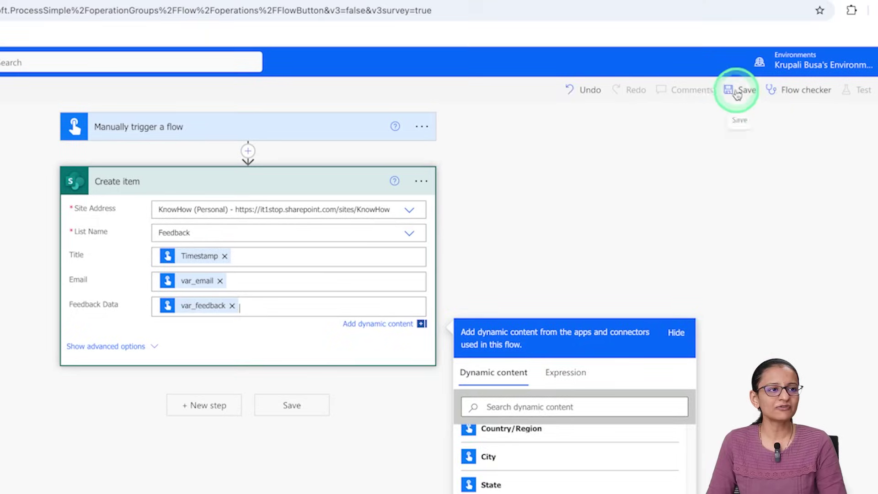
pyautogui.click(738, 90)
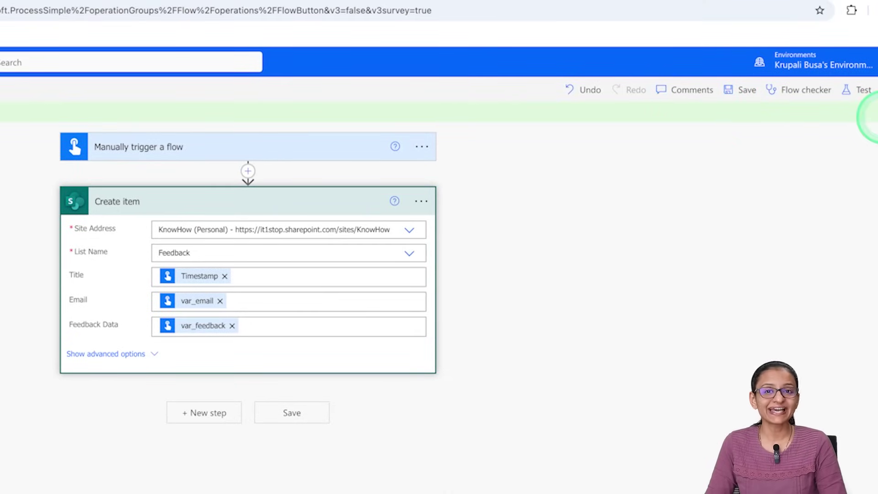
# Step: Start a manually triggered test of Test Flow from the Test panel
pyautogui.click(864, 90)
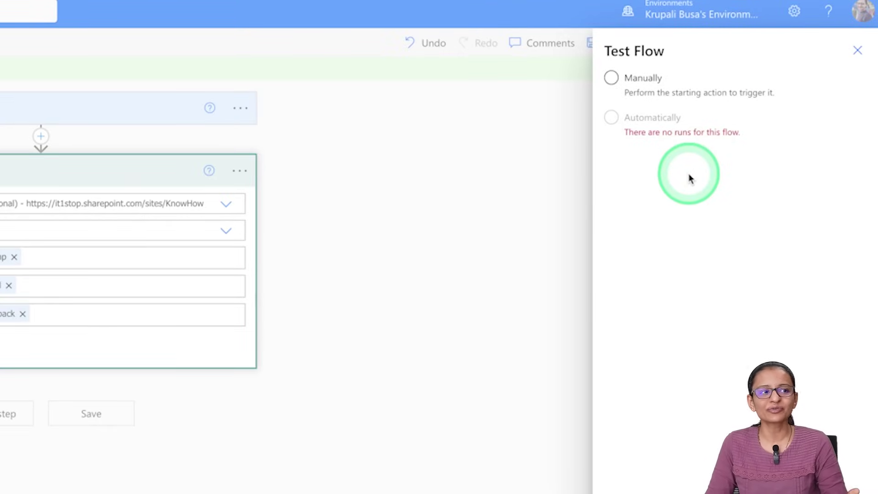
pyautogui.click(612, 78)
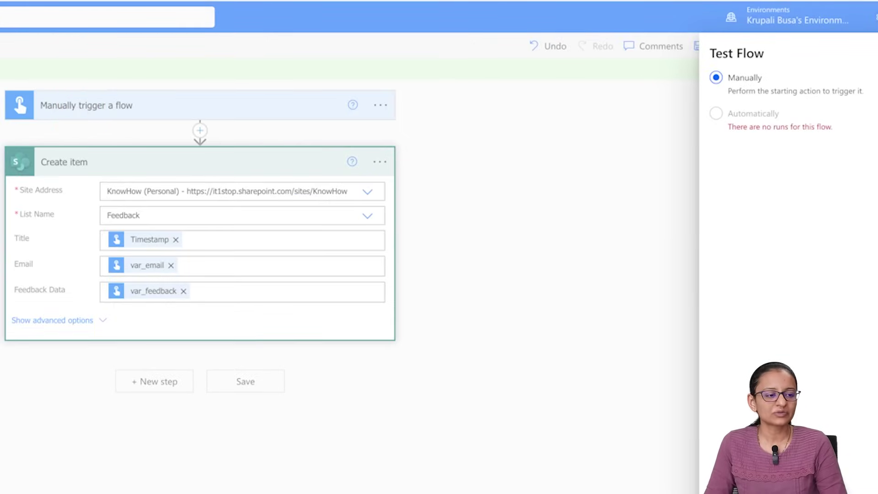
pyautogui.click(668, 475)
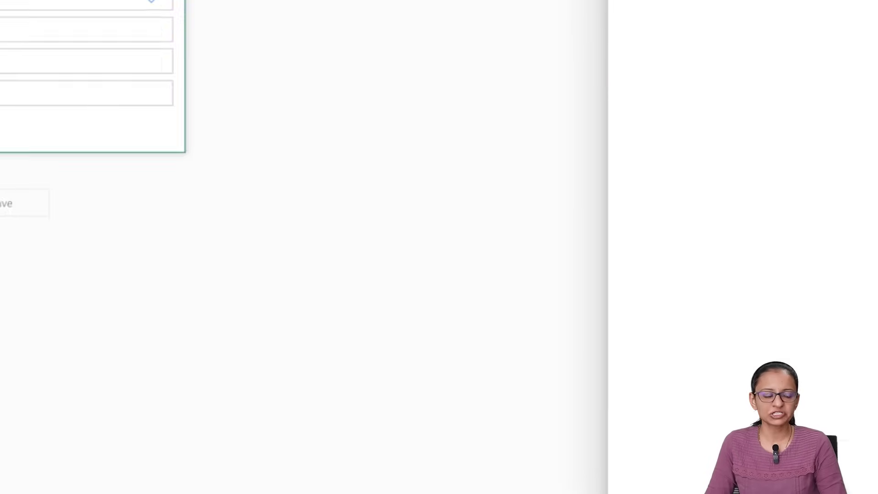
# Step: Run the flow with a sample email and feedback 'Your channel is very nice and informative.'
pyautogui.click(650, 467)
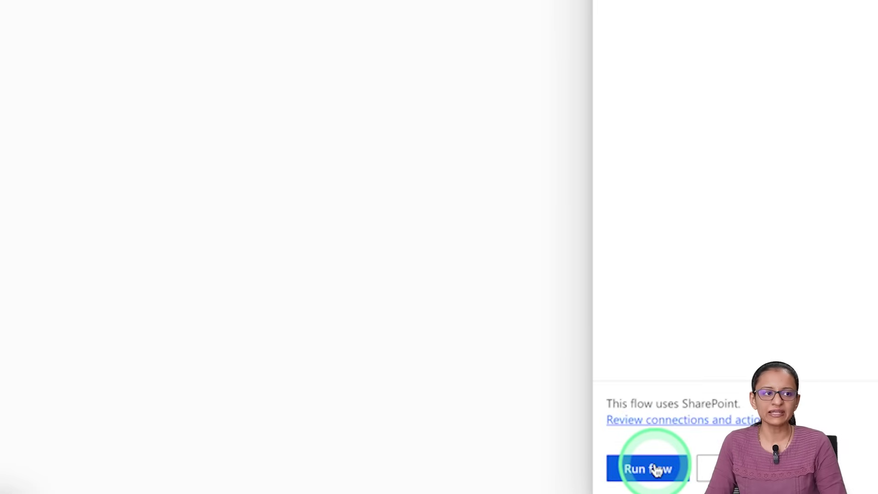
pyautogui.click(687, 194)
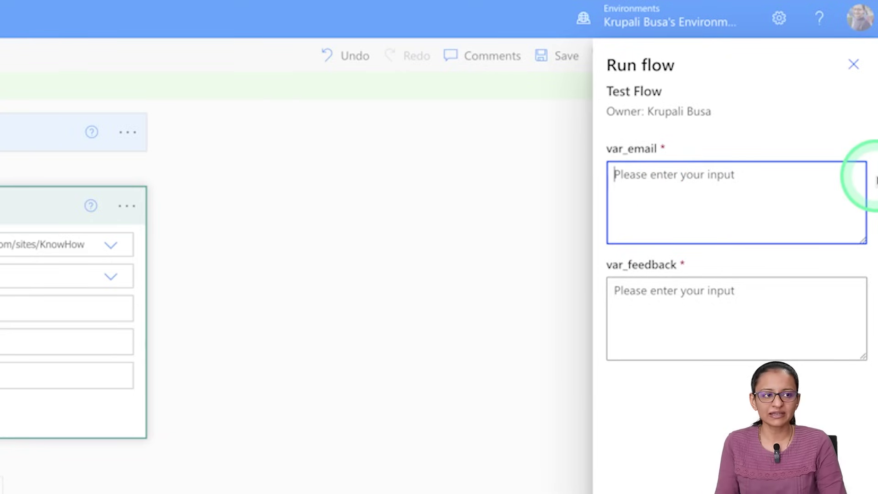
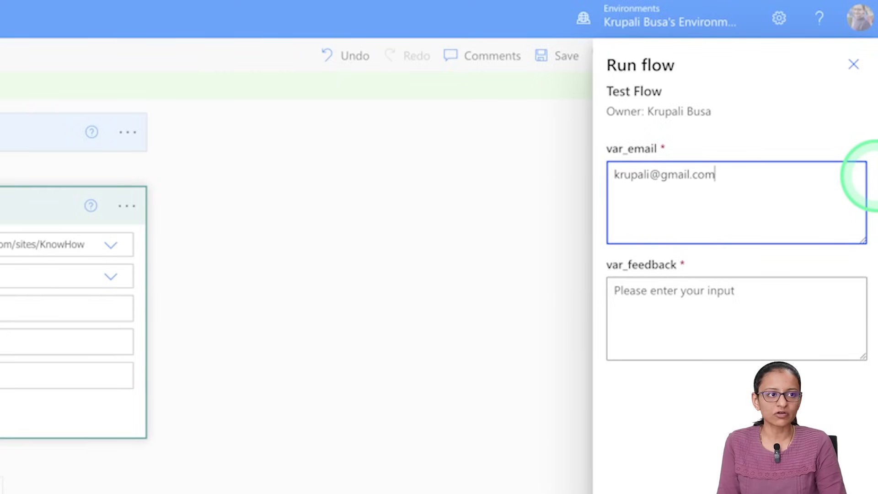
pyautogui.press('Tab')
pyautogui.click(662, 308)
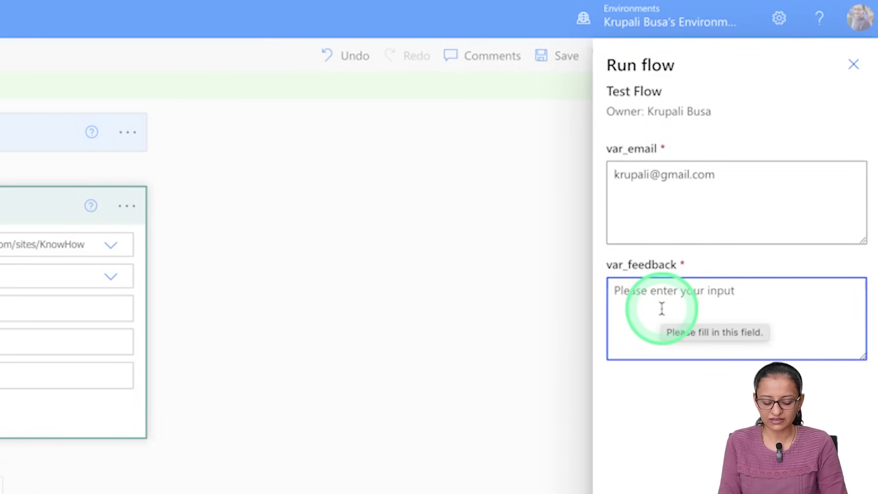
pyautogui.write('Your ch')
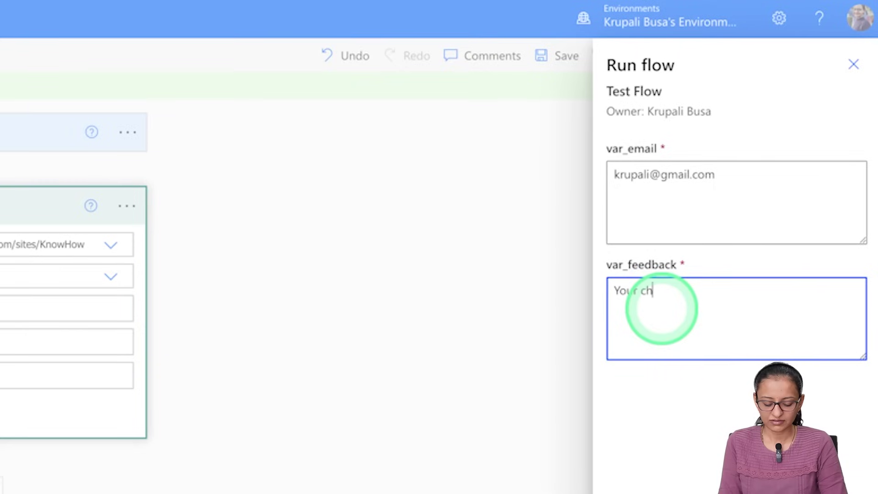
pyautogui.write('annel is ver')
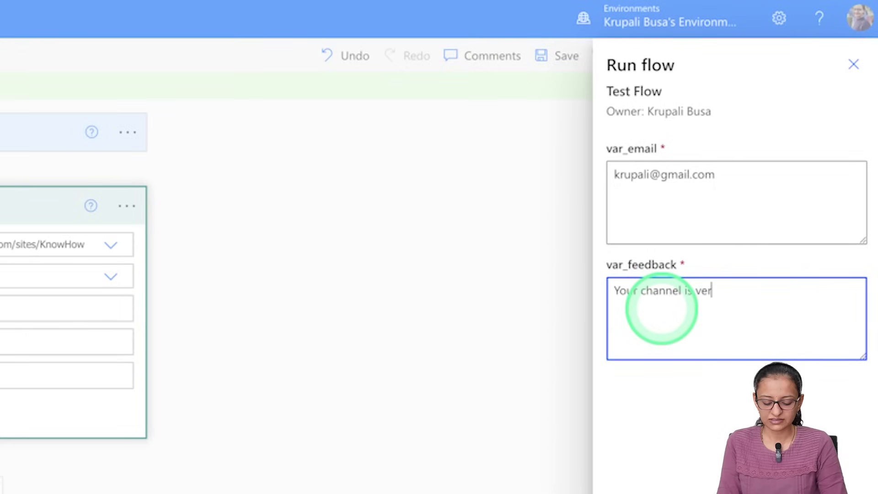
pyautogui.write('y nice ')
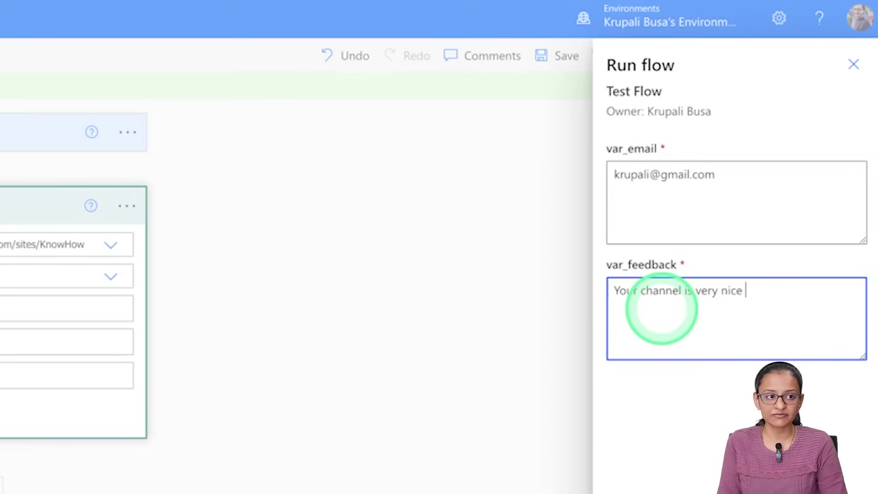
pyautogui.write('and infor')
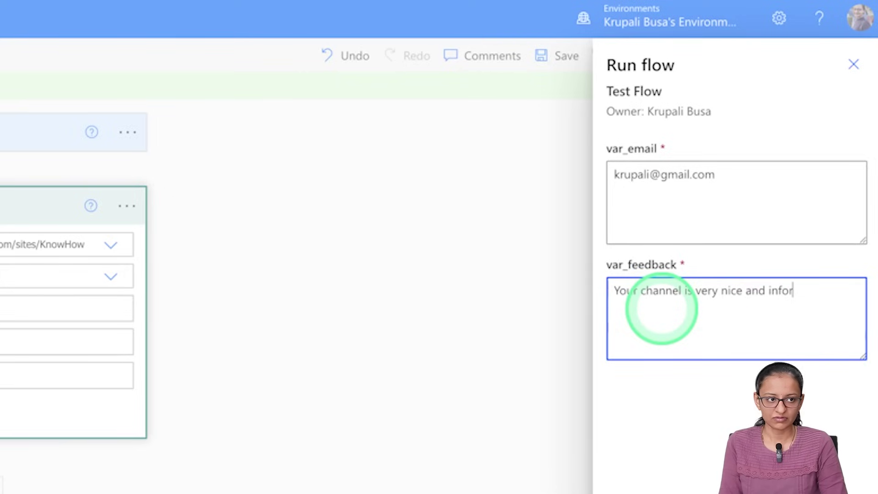
pyautogui.write('mati')
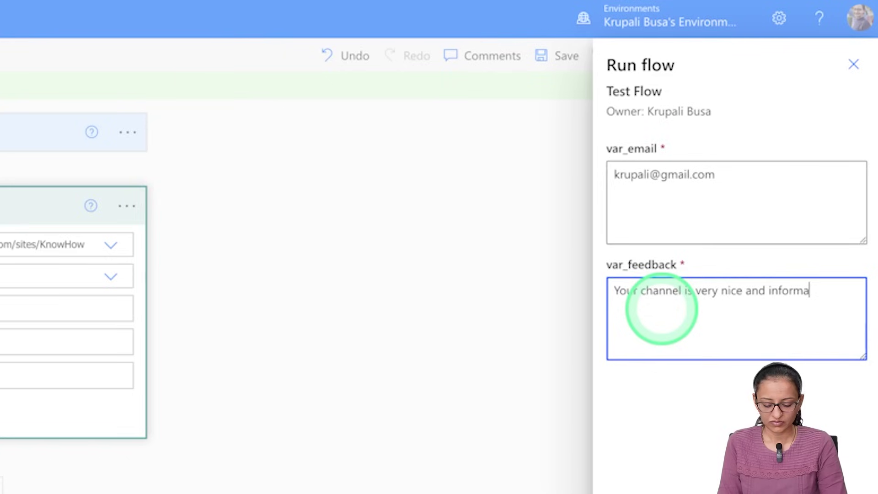
pyautogui.write('ve.')
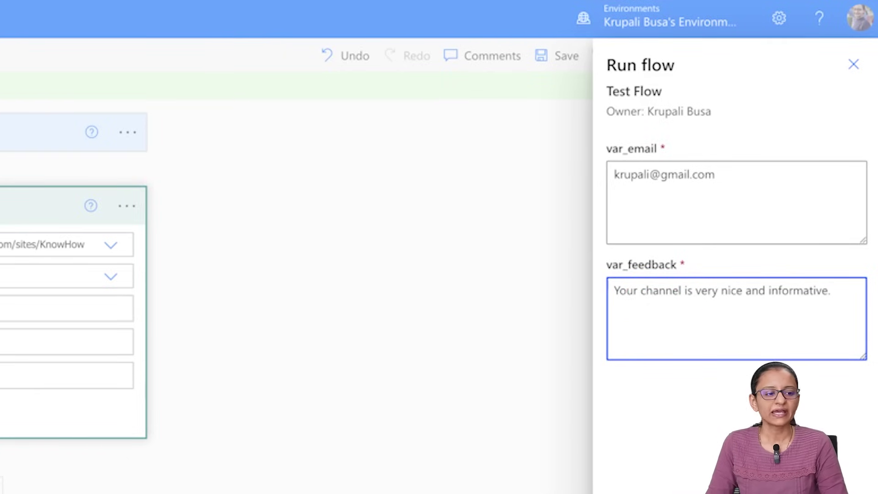
pyautogui.click(642, 464)
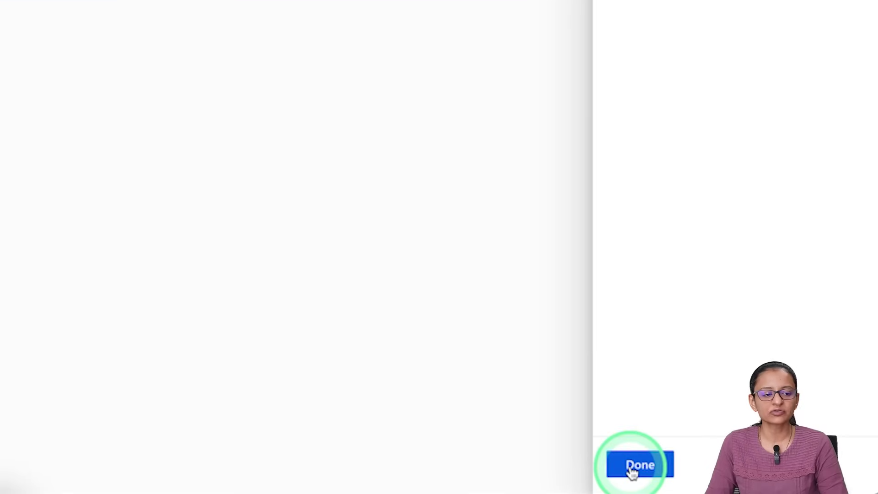
pyautogui.click(633, 474)
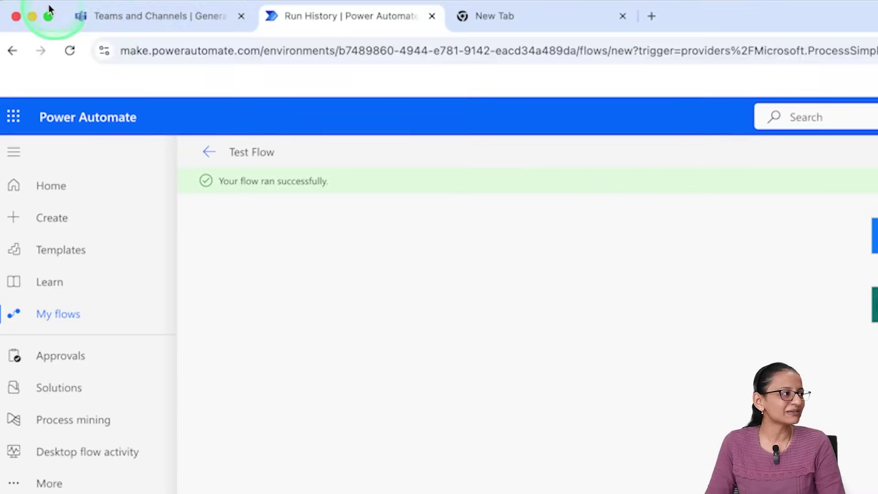
# Step: In Teams, reload the Feedback list, widen the Feedback Data column, and open the new item
pyautogui.click(112, 18)
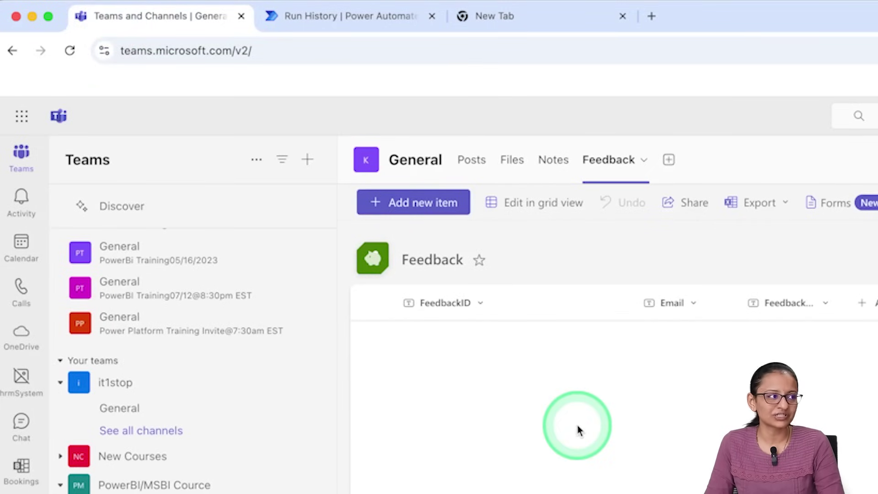
pyautogui.click(562, 175)
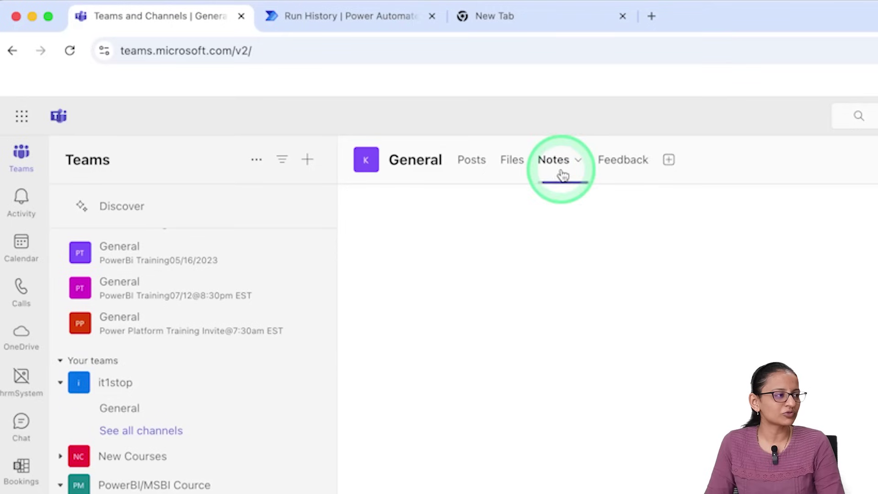
pyautogui.click(609, 174)
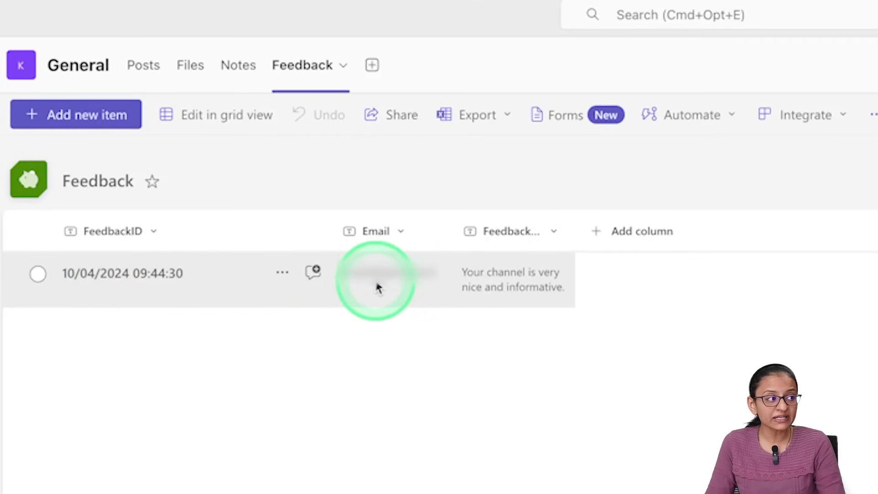
pyautogui.moveTo(575, 245); pyautogui.dragTo(663, 235)
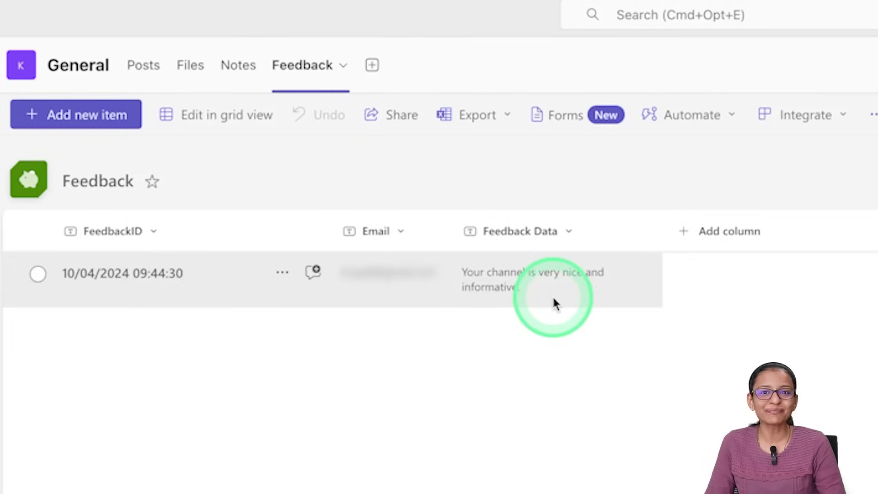
pyautogui.click(555, 304)
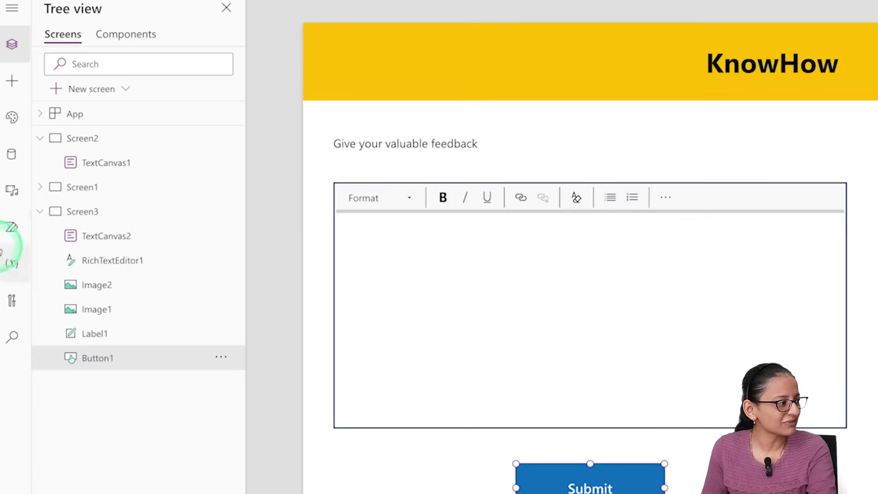
# Step: Check the TEST POWER APP flow's run history, then open that flow for editing from the app's flows list
pyautogui.click(9, 257)
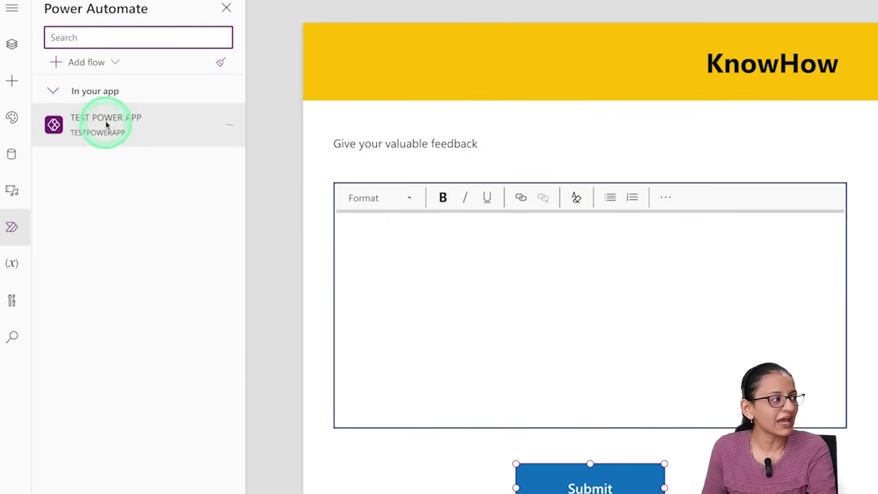
pyautogui.moveTo(106, 130)
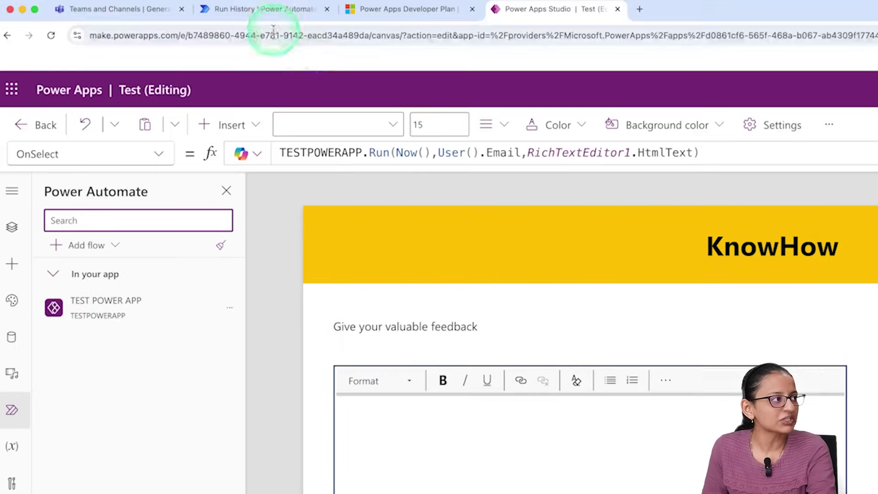
pyautogui.click(278, 13)
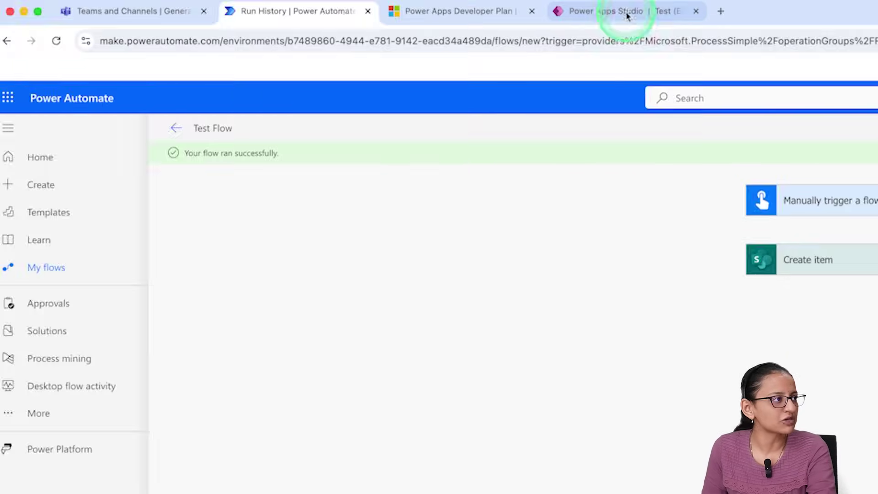
pyautogui.click(627, 13)
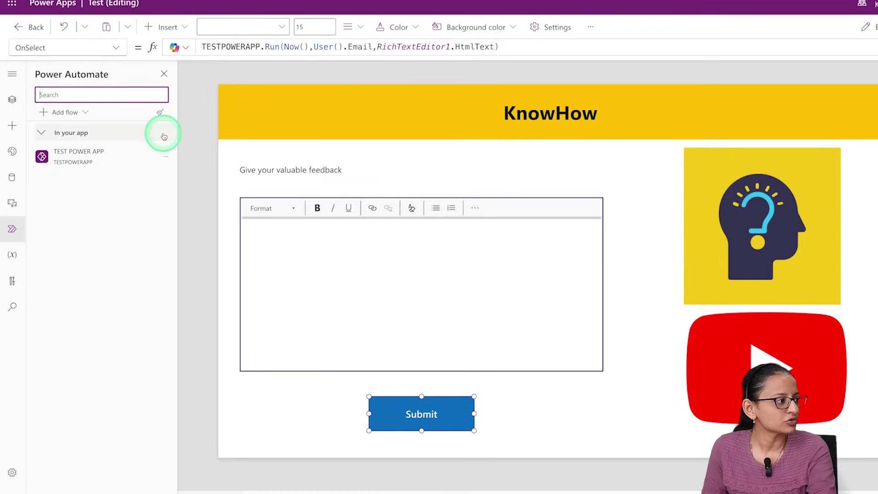
pyautogui.click(166, 156)
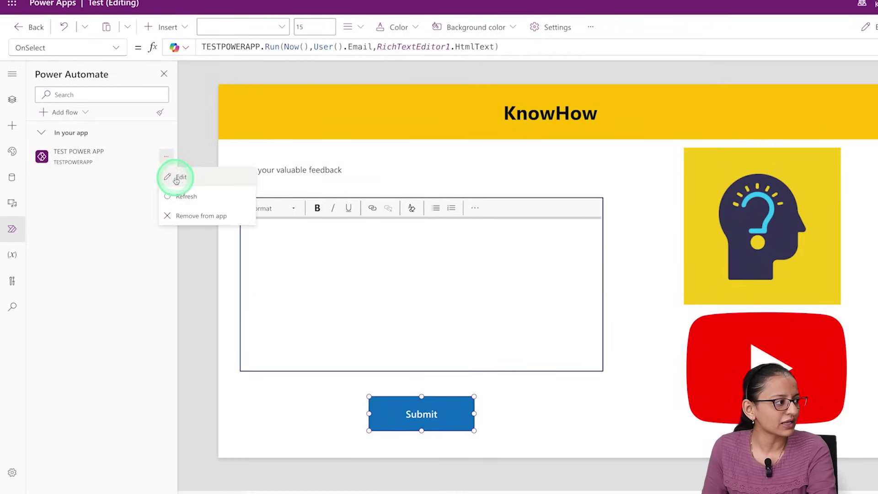
pyautogui.click(176, 179)
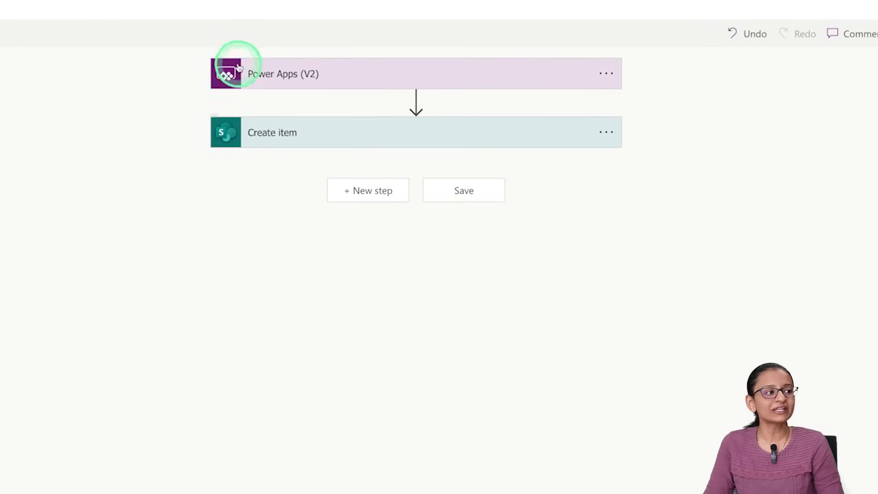
# Step: Expand the Power Apps (V2) trigger and the Create item step to review var_ID, var_email and var_feedback
pyautogui.click(267, 82)
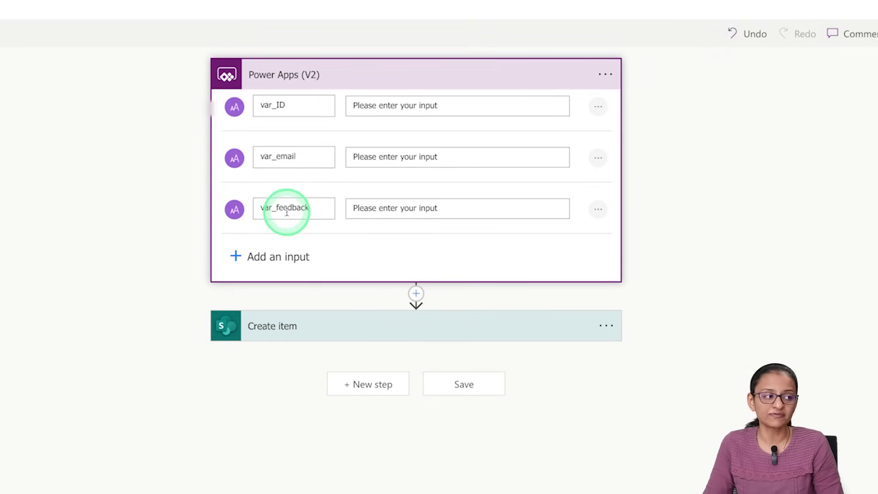
pyautogui.click(322, 324)
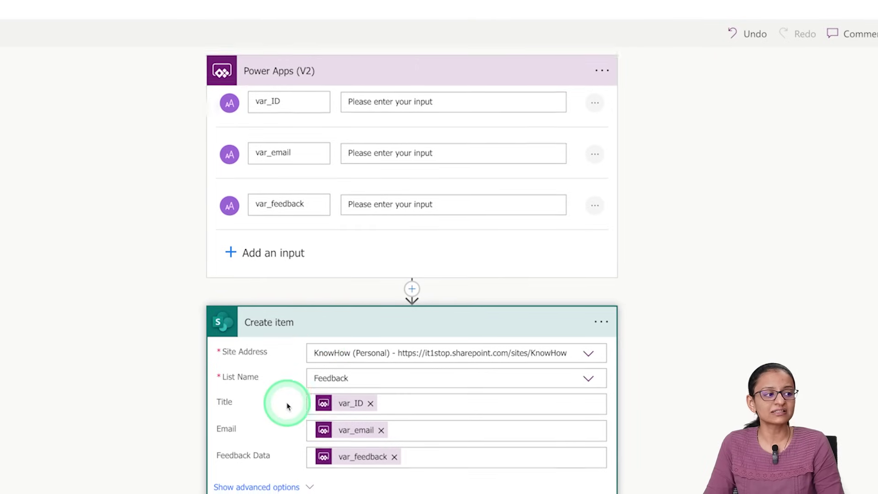
pyautogui.scroll(-1, 287, 406)
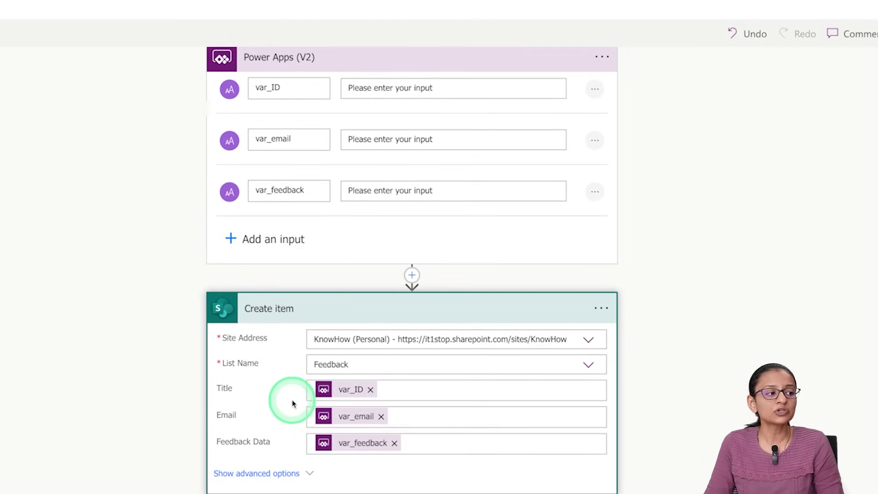
# Step: Clear the existing tokens from the Title, Email and Feedback Data fields
pyautogui.click(370, 390)
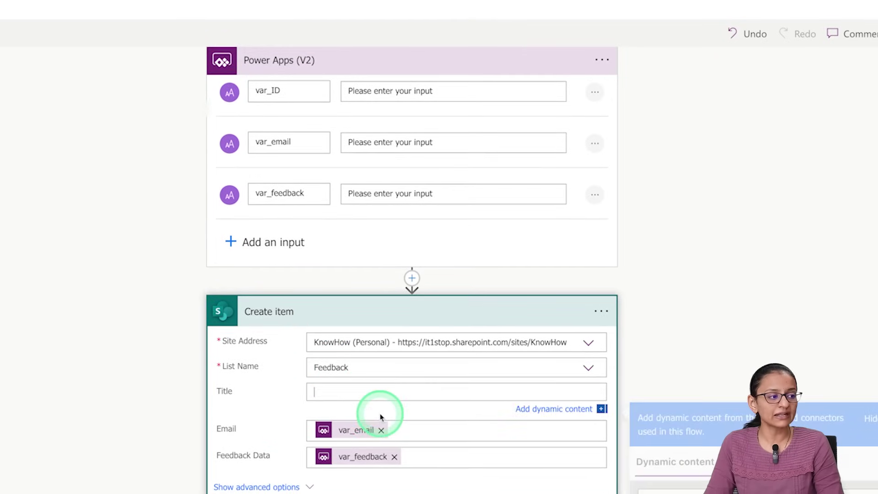
pyautogui.click(388, 437)
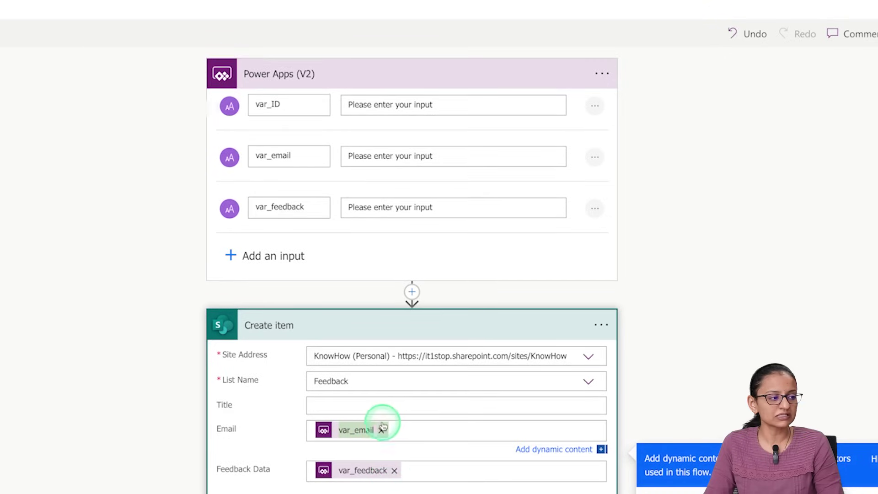
pyautogui.click(381, 430)
pyautogui.click(395, 467)
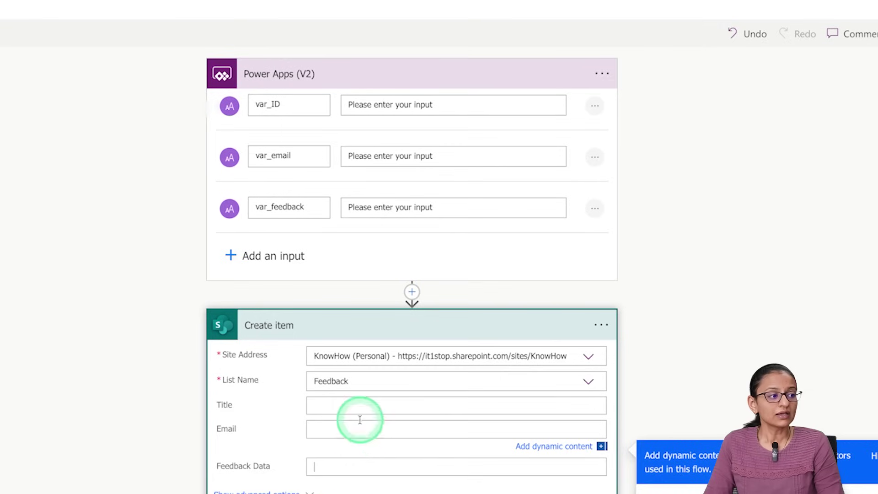
# Step: Insert var_ID into Title, var_email into Email and var_feedback into Feedback Data
pyautogui.click(343, 400)
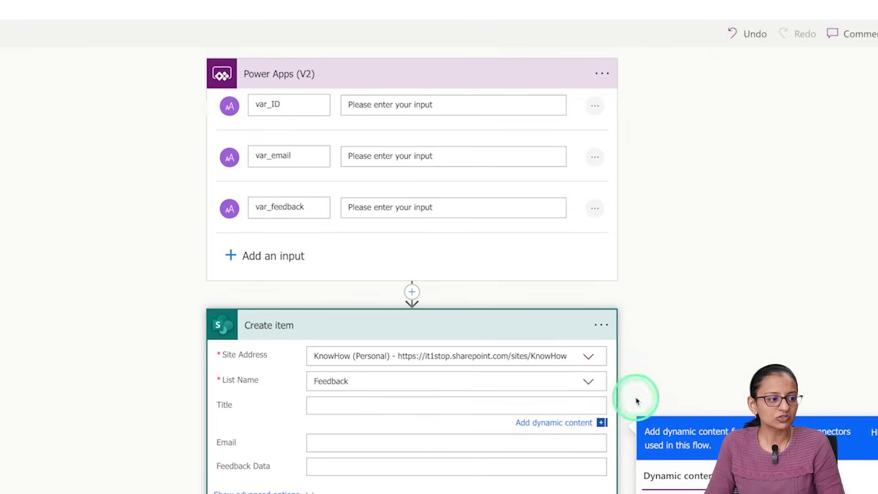
pyautogui.scroll(-5, 659, 400)
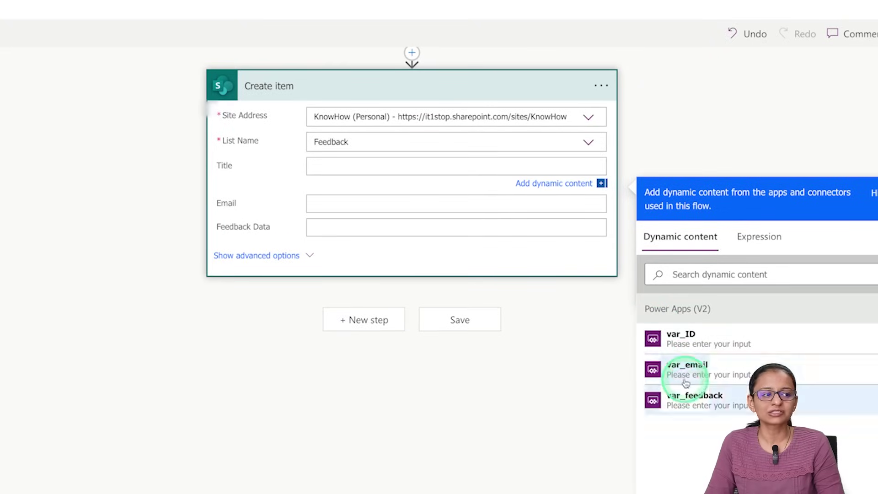
pyautogui.click(676, 335)
pyautogui.click(377, 205)
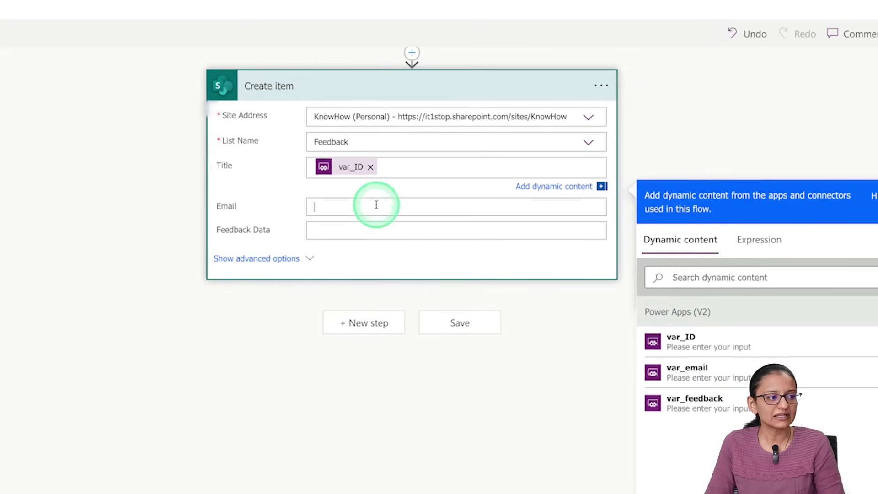
pyautogui.click(682, 408)
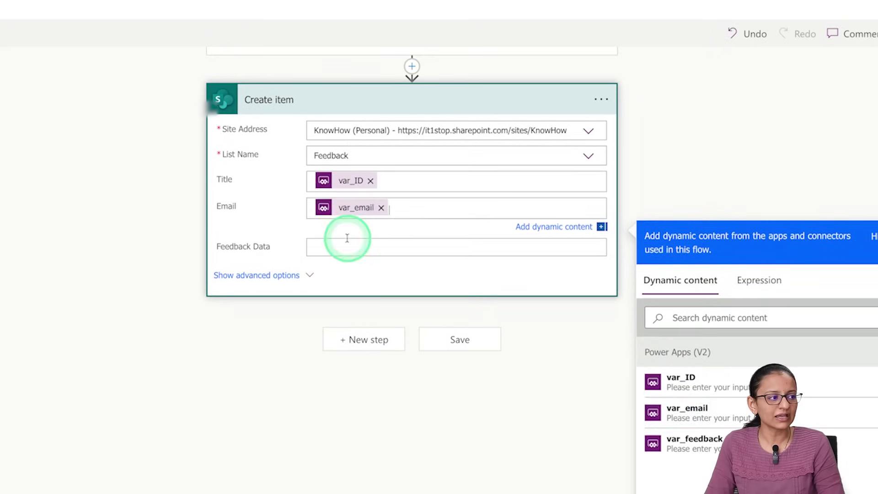
pyautogui.click(346, 247)
pyautogui.click(587, 477)
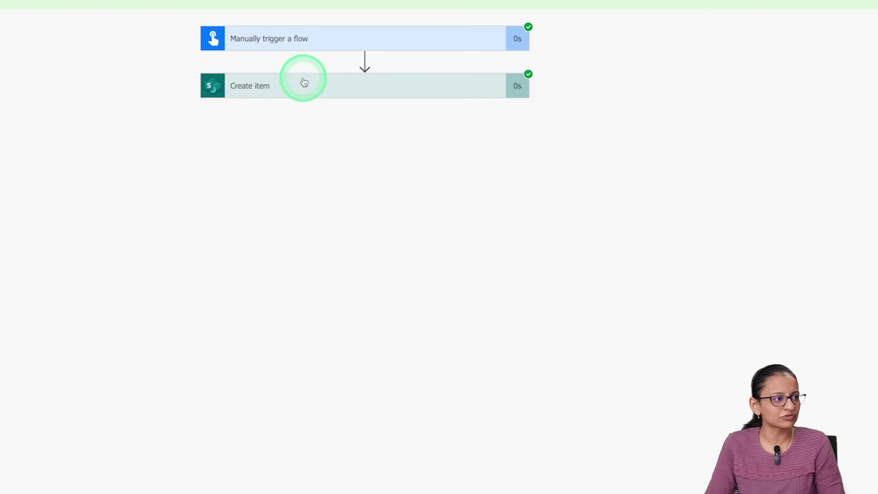
# Step: Review the Create item run inputs, then save the flow from edit mode
pyautogui.click(305, 84)
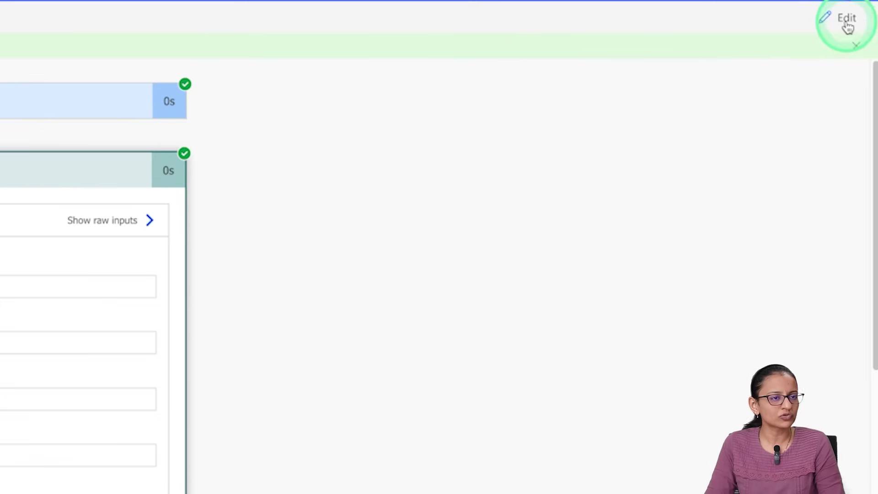
pyautogui.click(847, 23)
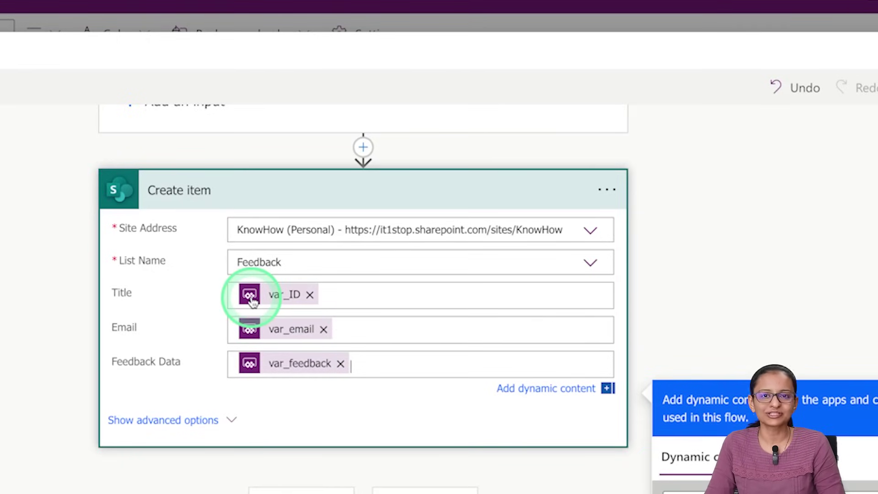
pyautogui.moveTo(253, 303)
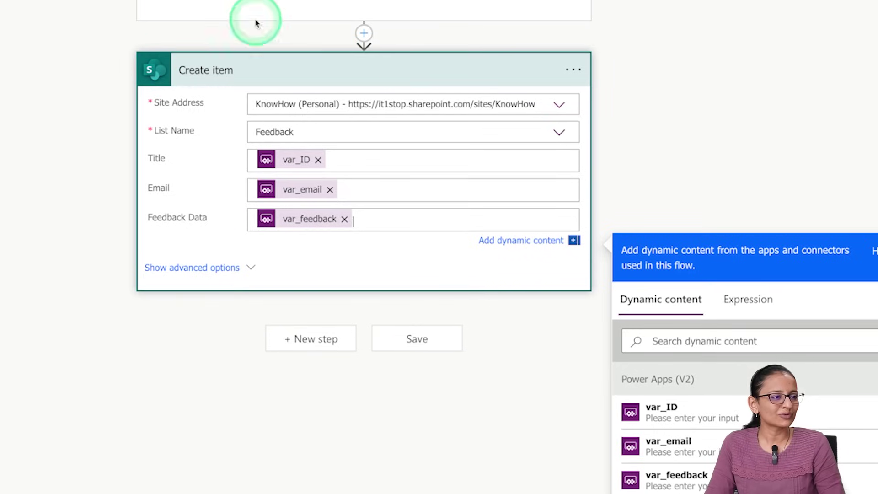
pyautogui.click(438, 340)
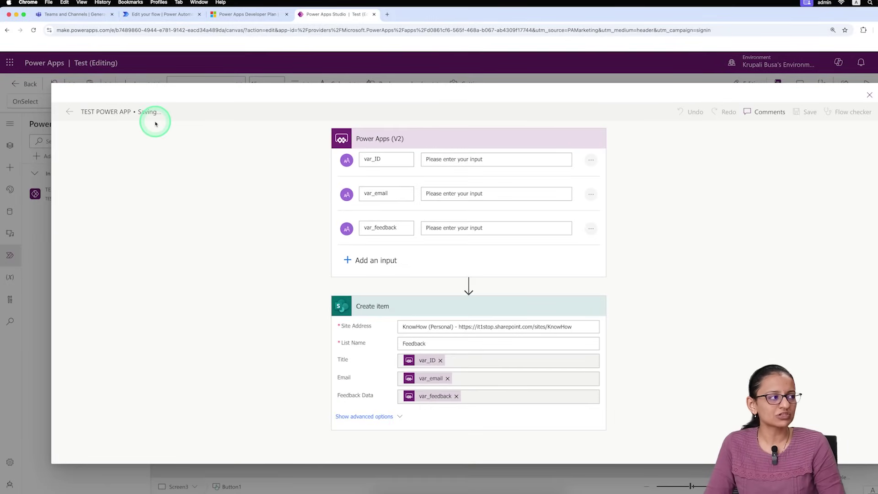
# Step: Return to the app and delete the Submit button's old OnSelect formula
pyautogui.click(868, 95)
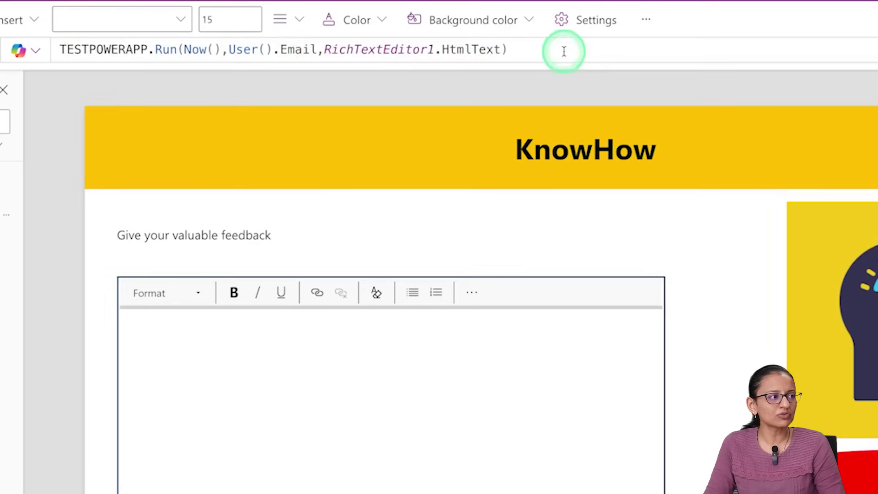
pyautogui.click(455, 101)
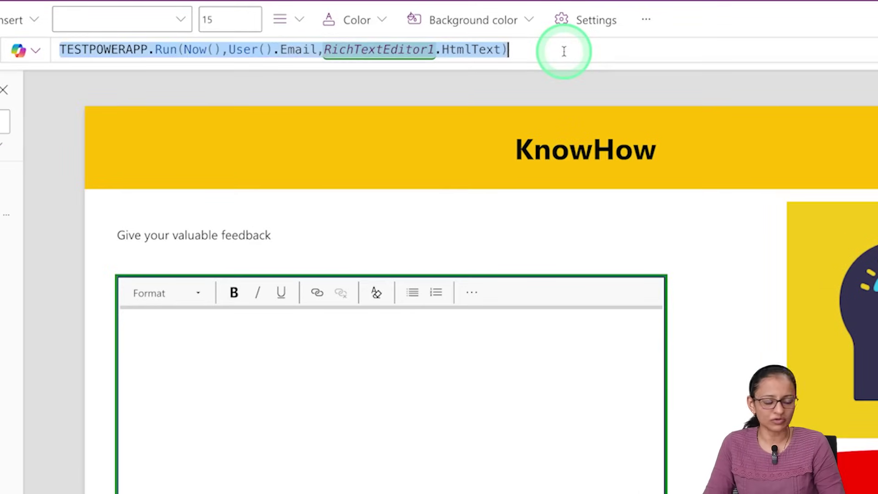
pyautogui.press('Delete')
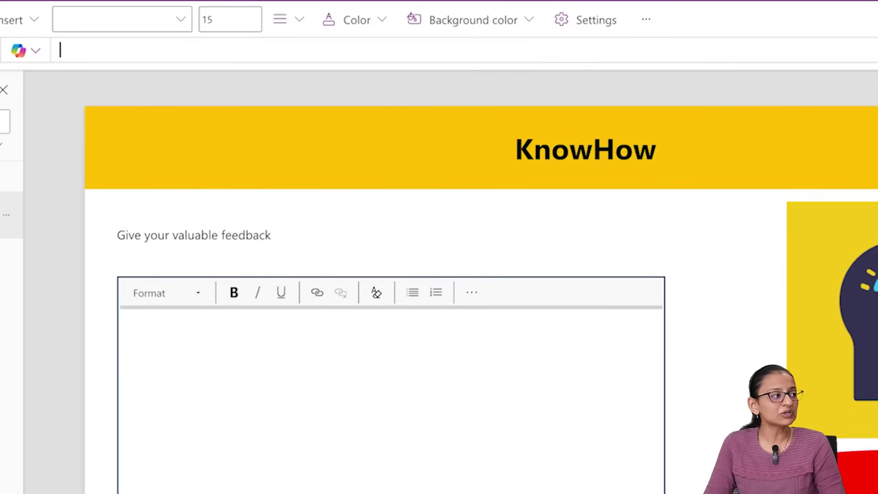
# Step: Begin the formula TESTPOWERAPP.Run(Now(), with Now() as the first argument
pyautogui.moveTo(7, 215)
pyautogui.write('Test')
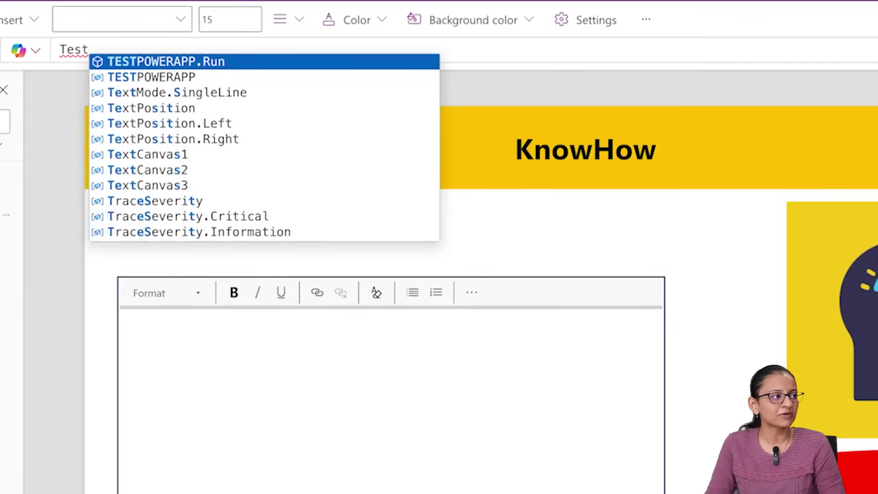
pyautogui.click(175, 33)
pyautogui.press('Tab')
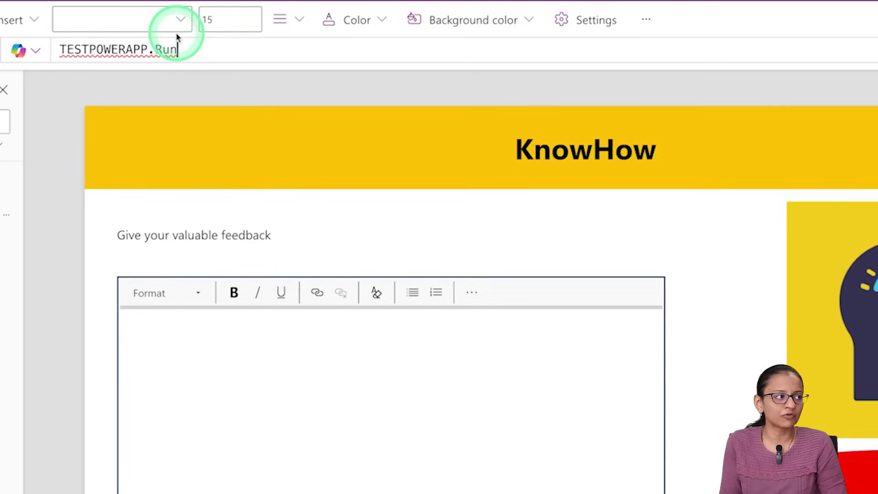
pyautogui.write('(')
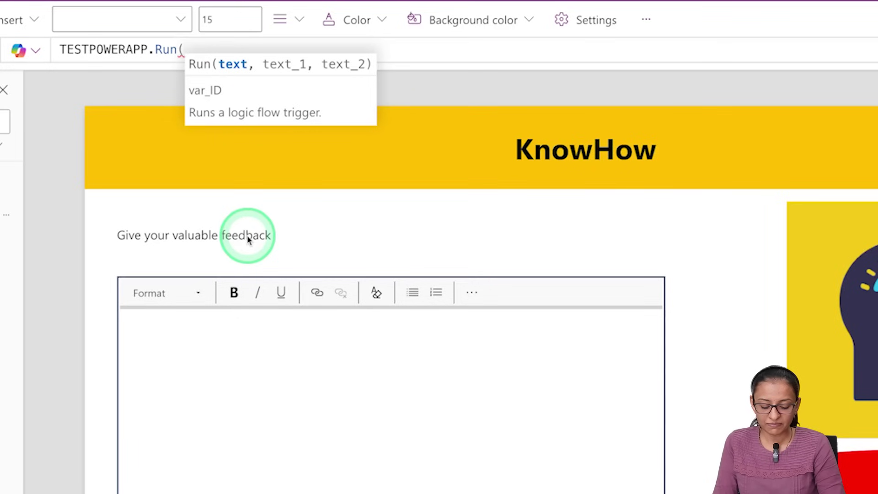
pyautogui.write('n(Now')
pyautogui.press('Tab')
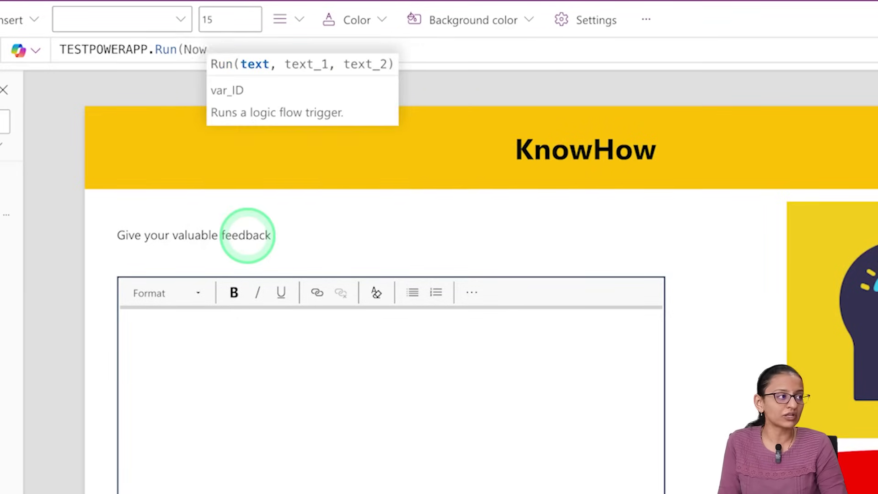
pyautogui.write('()')
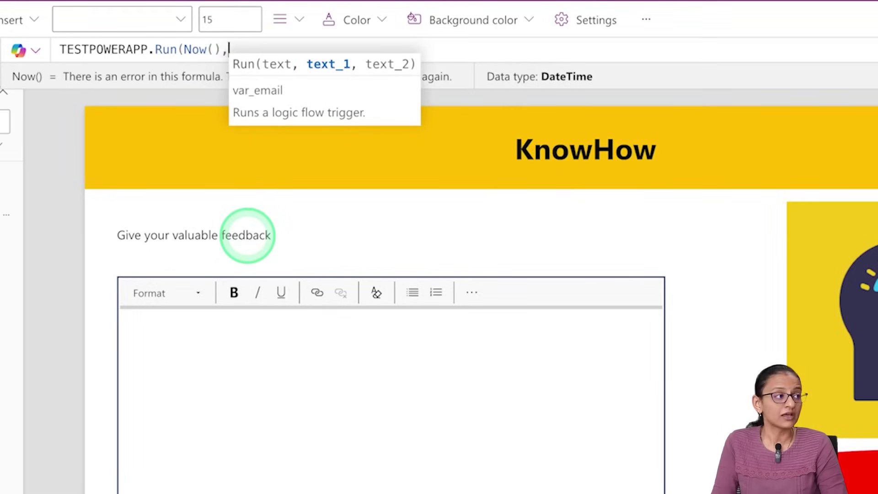
pyautogui.write(',')
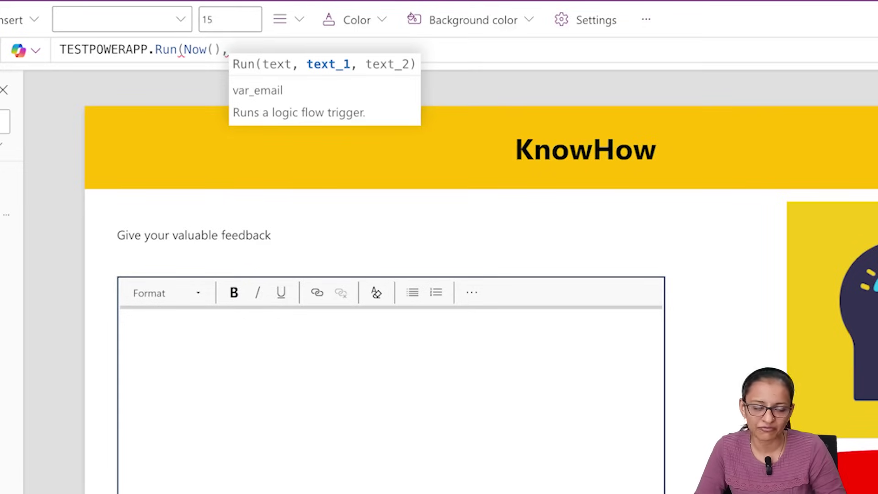
# Step: Finish the formula as TESTPOWERAPP.Run(Now(),User().Email,RichTextEditor1.HtmlText) and preview the app
pyautogui.write('User')
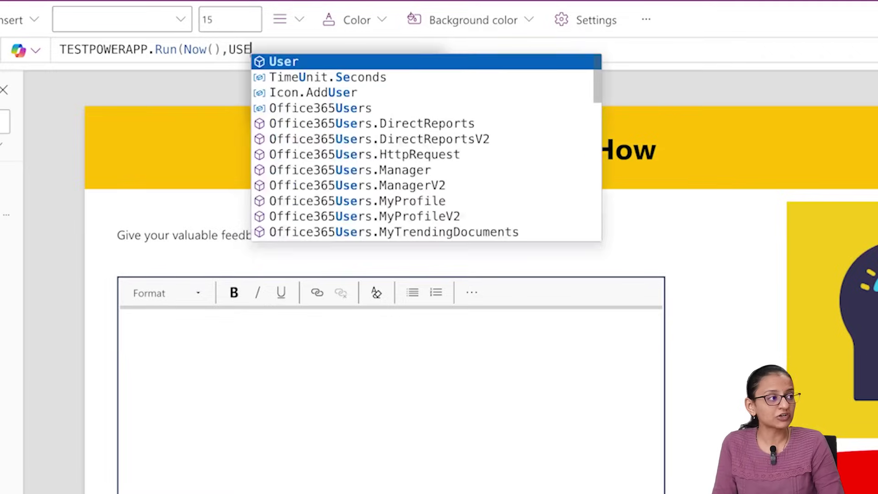
pyautogui.write('()')
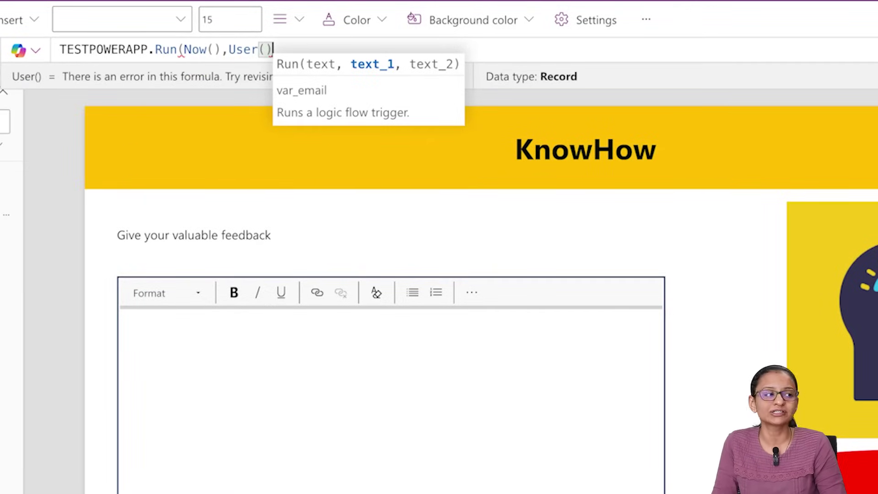
pyautogui.write('.Email')
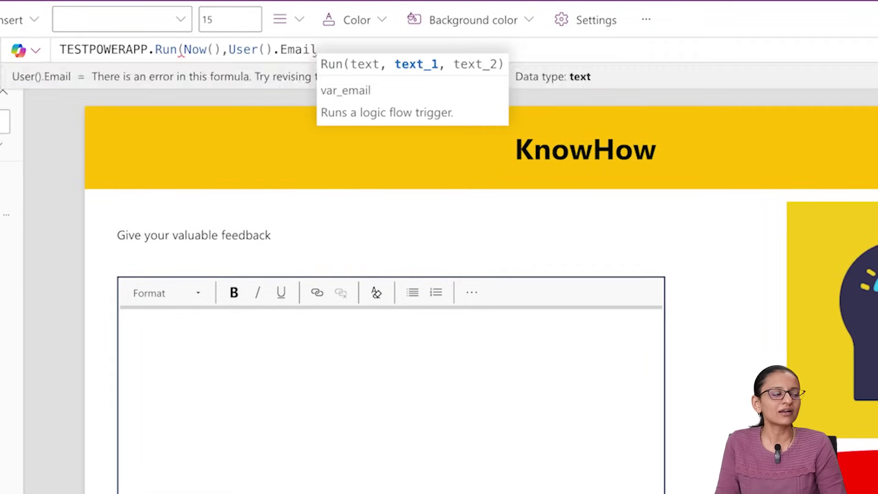
pyautogui.write(',')
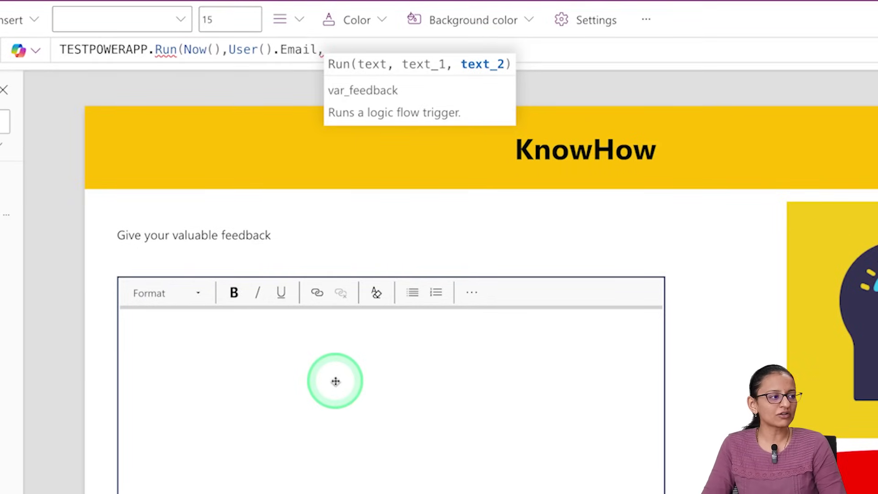
pyautogui.click(336, 381)
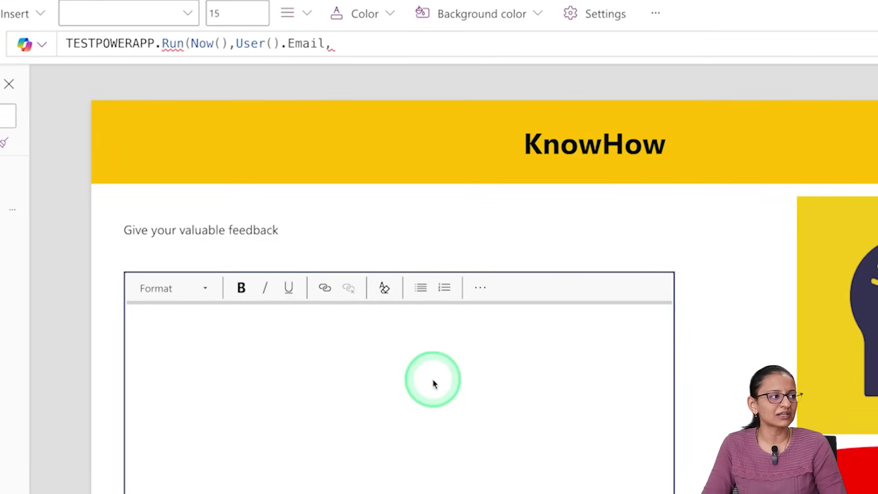
pyautogui.click(378, 51)
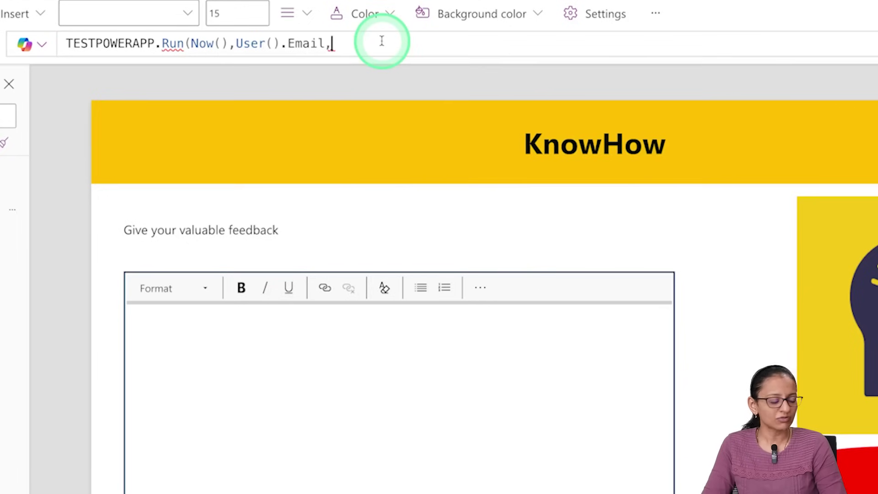
pyautogui.write('re')
pyautogui.press('BackSpace')
pyautogui.write('ich')
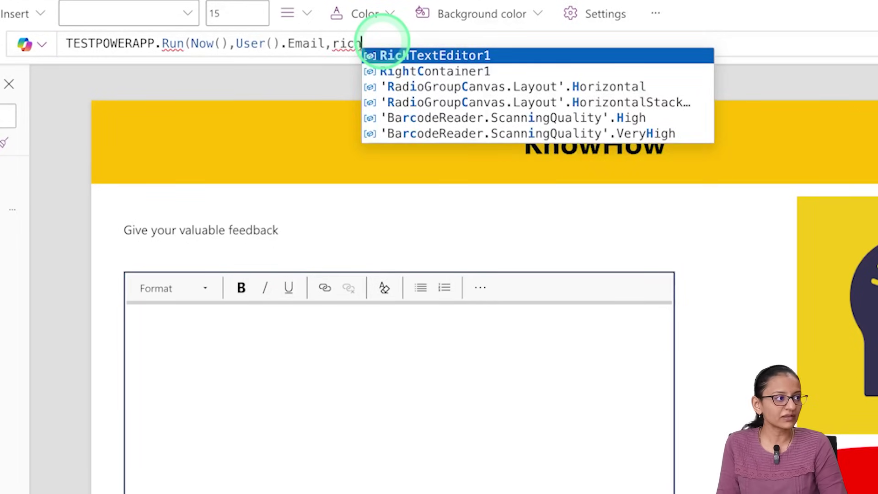
pyautogui.press('Tab')
pyautogui.write('.')
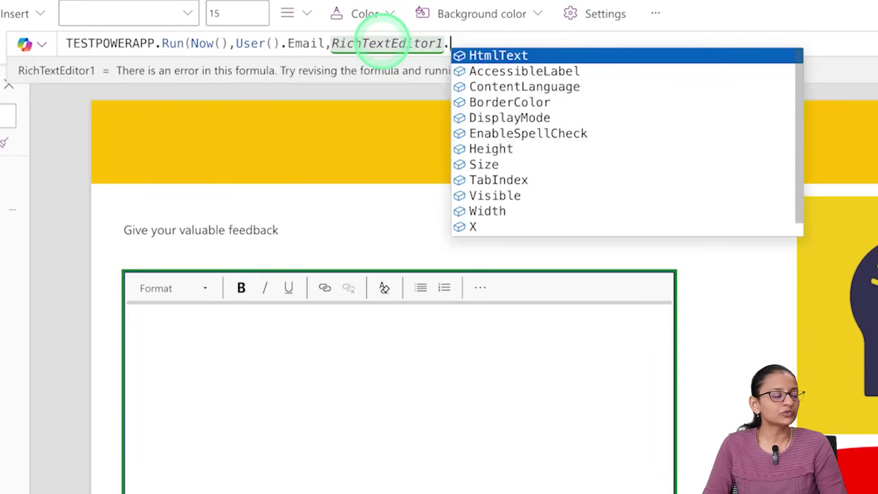
pyautogui.press('Tab')
pyautogui.write(')')
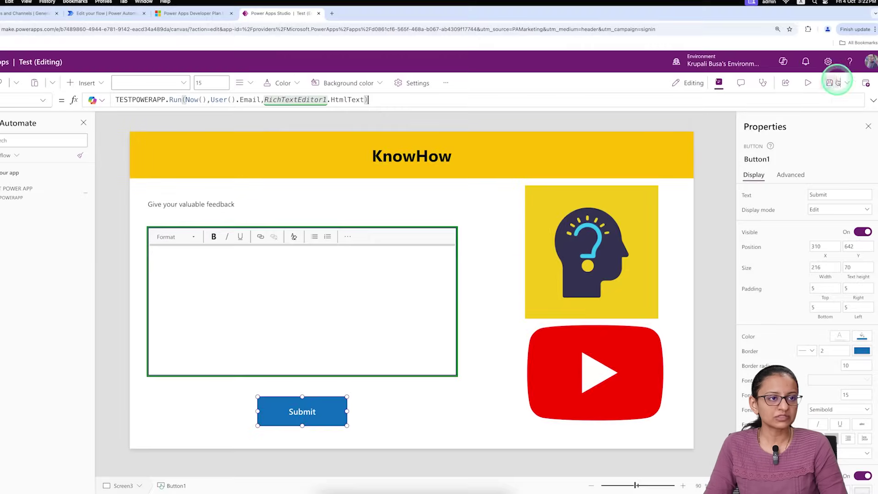
pyautogui.click(813, 85)
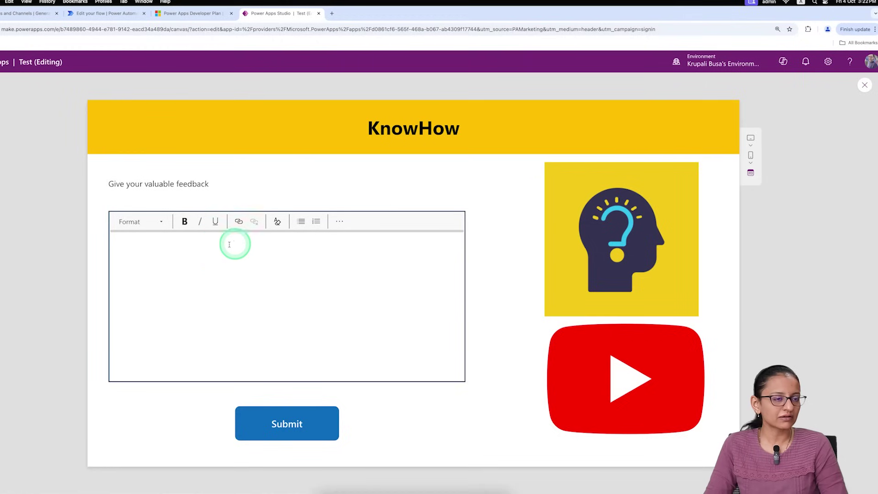
# Step: Fix the spelling of 'valuable' in the feedback label, then preview again and focus the feedback box
pyautogui.click(866, 86)
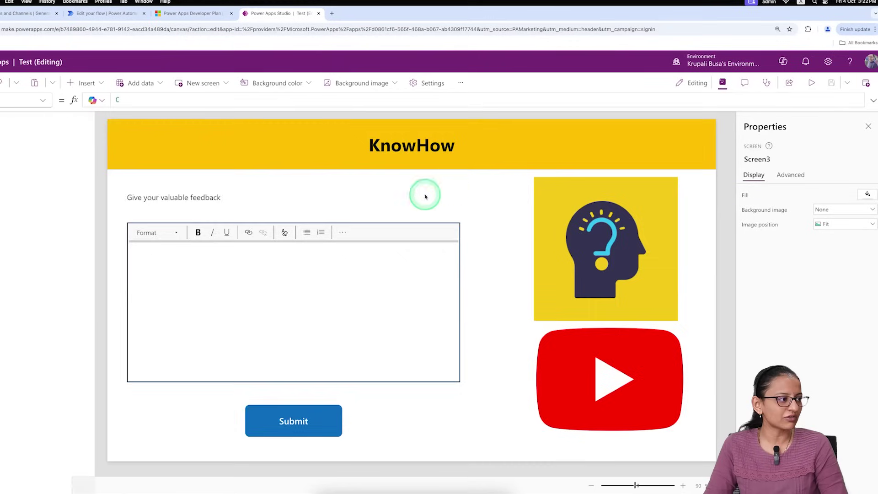
pyautogui.click(192, 205)
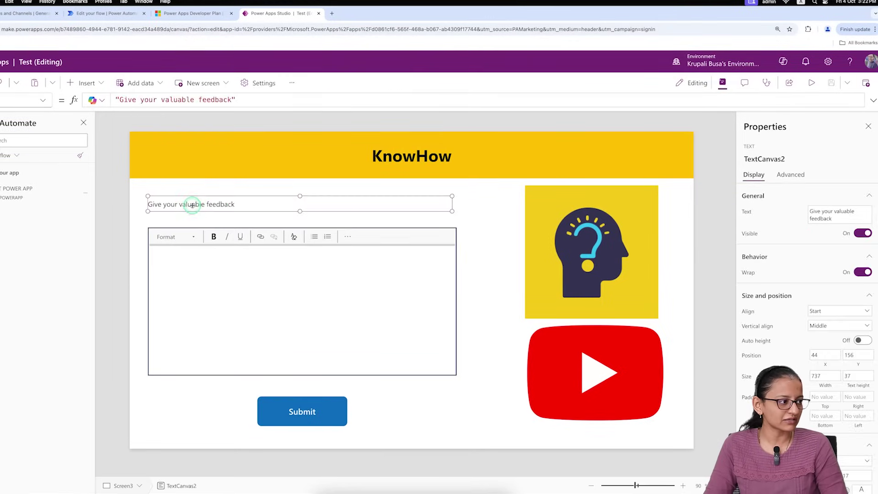
pyautogui.click(840, 213)
pyautogui.press('BackSpace')
pyautogui.press('BackSpace')
pyautogui.press('BackSpace')
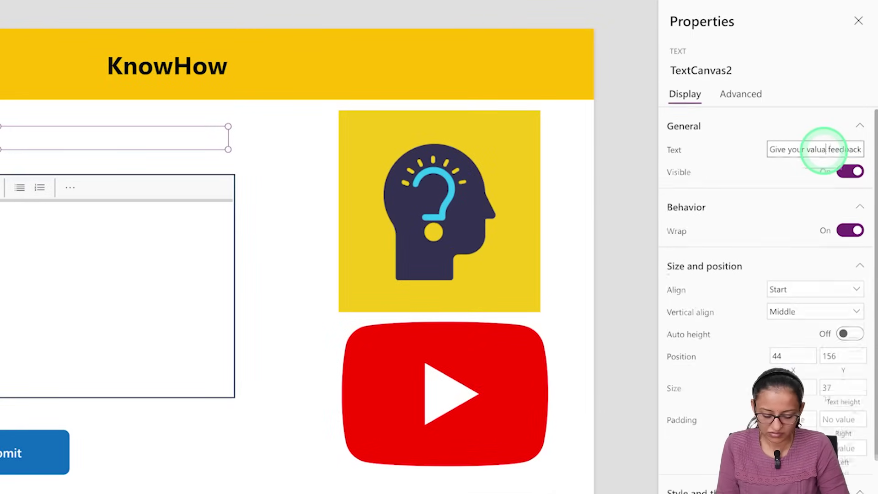
pyautogui.write('ble')
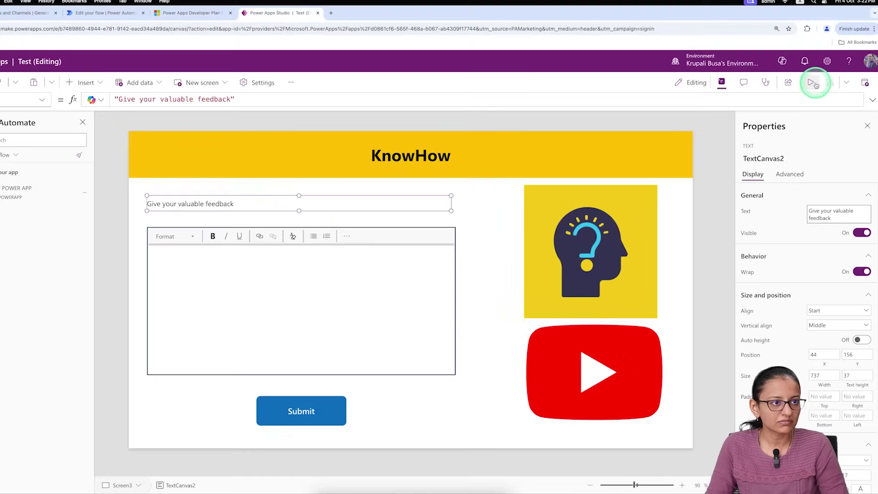
pyautogui.click(813, 82)
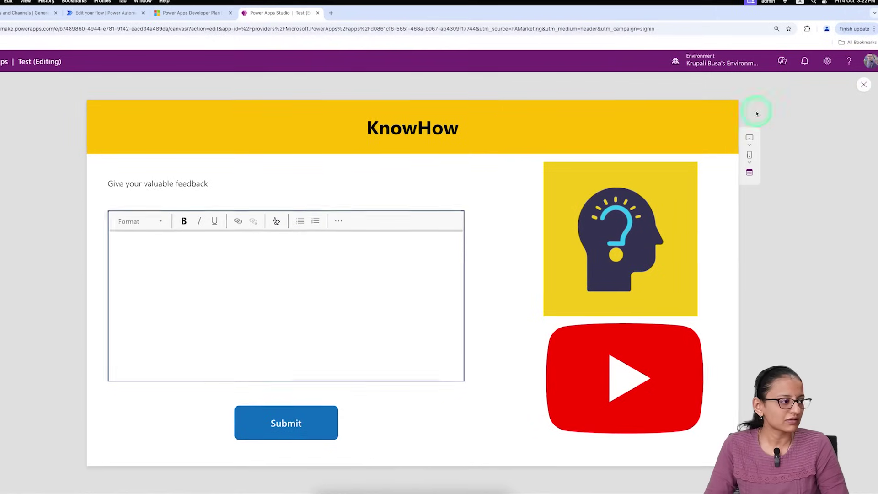
pyautogui.click(175, 273)
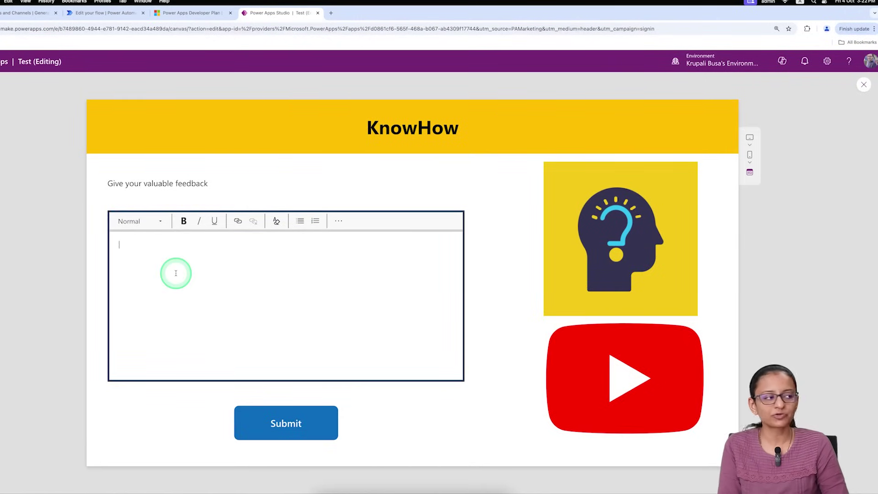